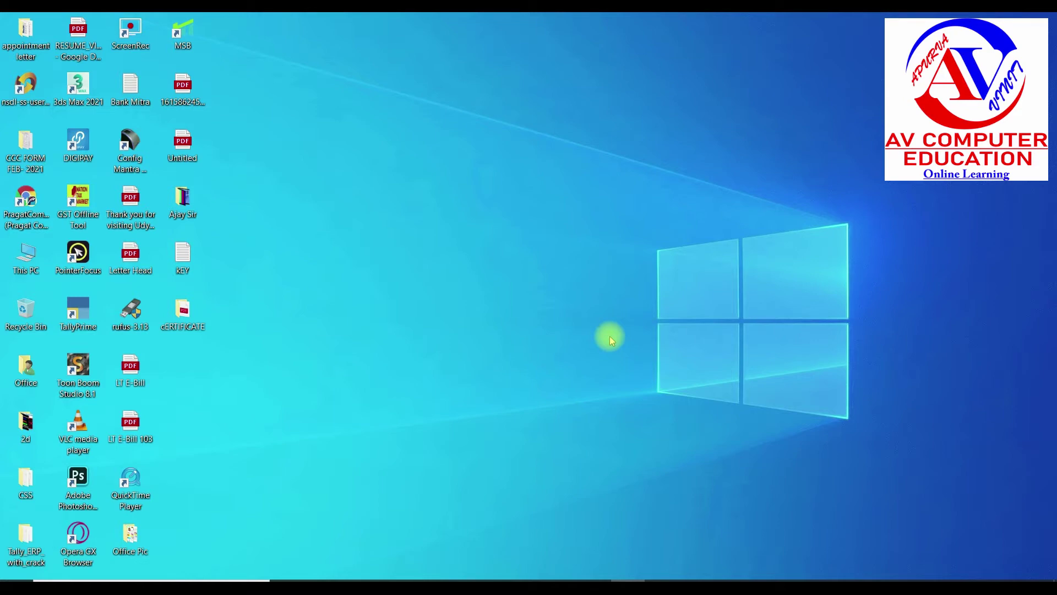
# Open the Windows Start menu to show the installed apps list.
pyautogui.press('super')
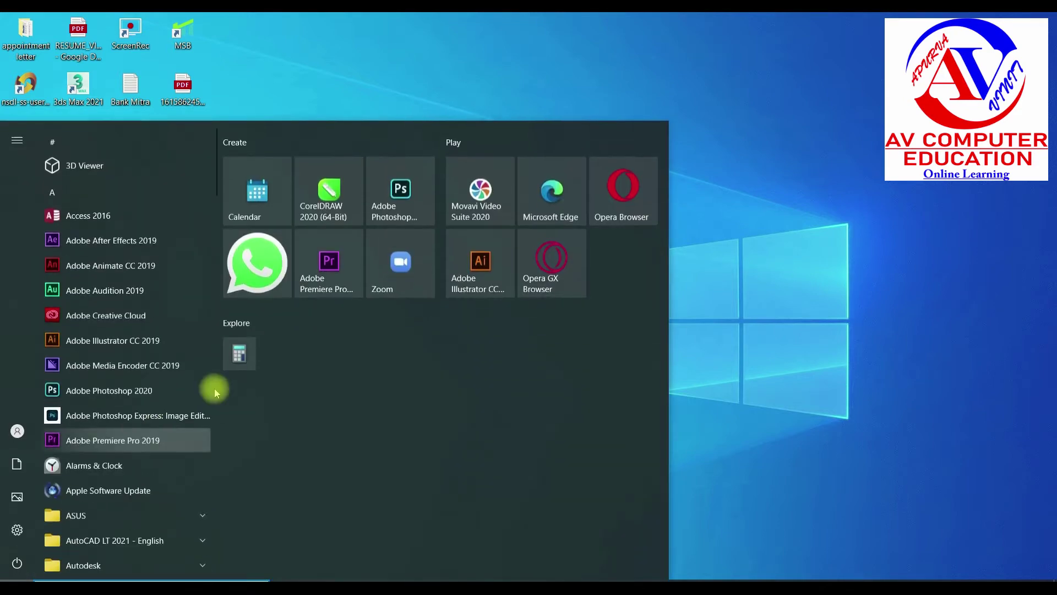
# Launch CorelDRAW 2020 and create a new two-page A4 document.
pyautogui.click(333, 212)
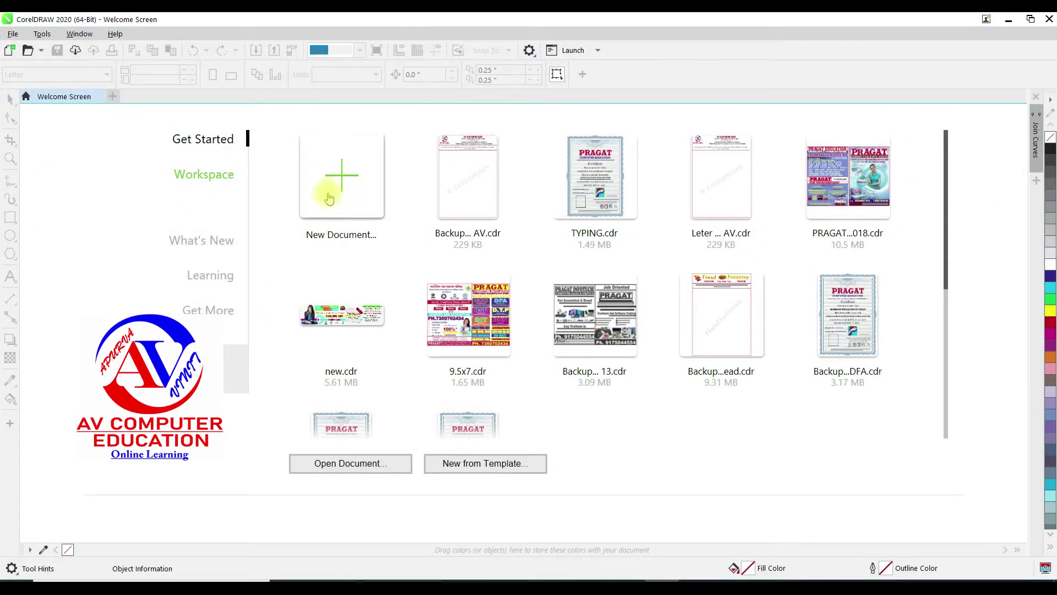
pyautogui.click(346, 205)
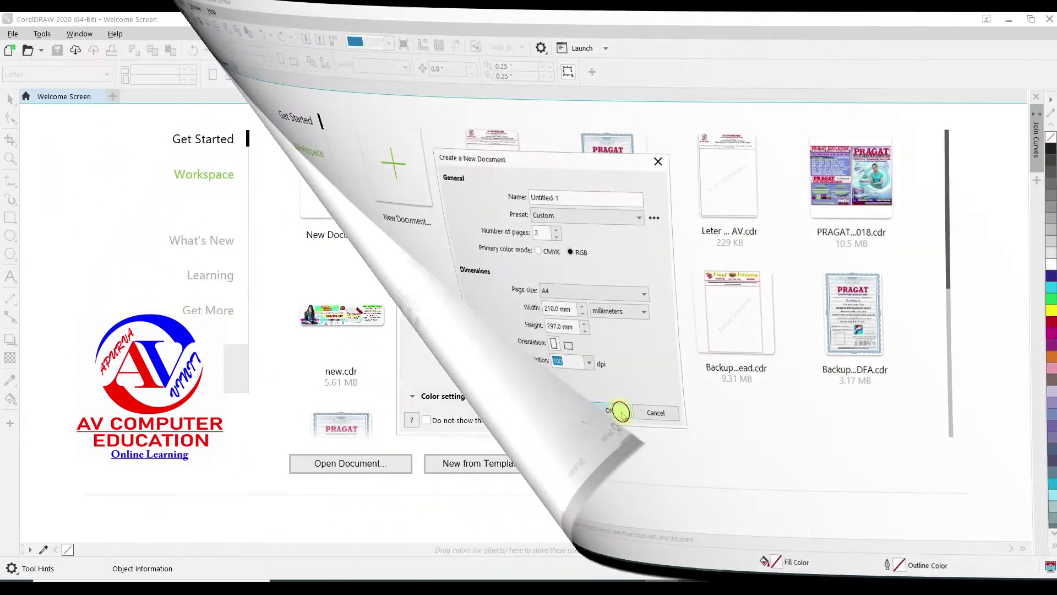
pyautogui.click(620, 412)
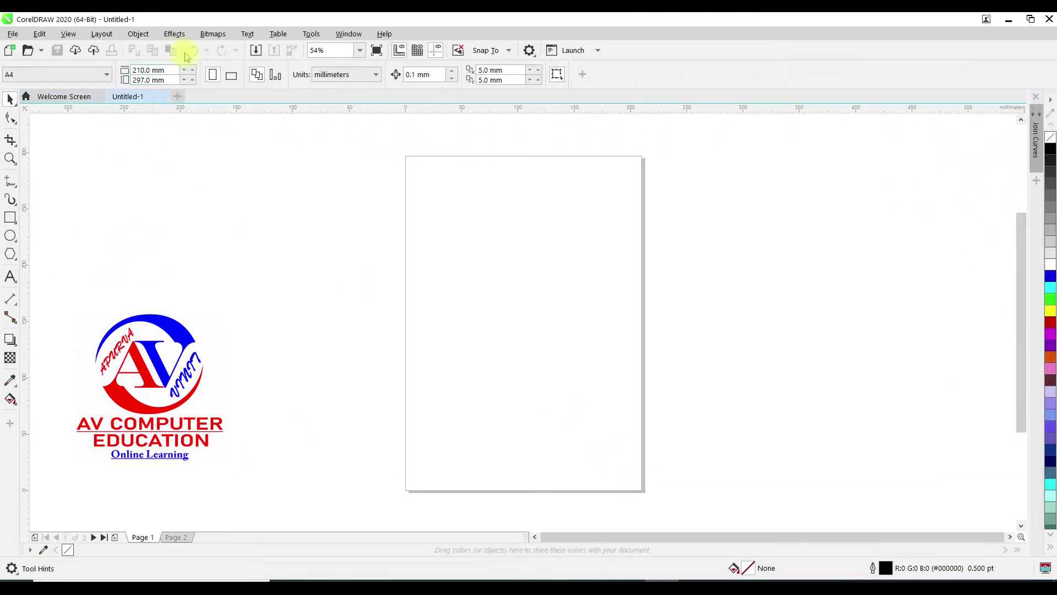
pyautogui.click(175, 34)
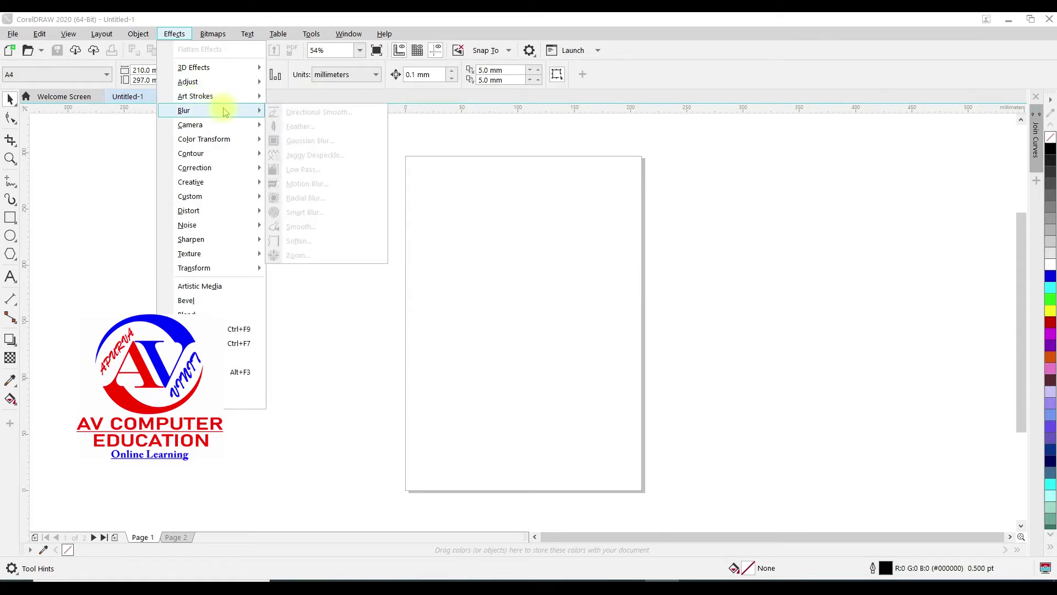
pyautogui.moveTo(195, 96)
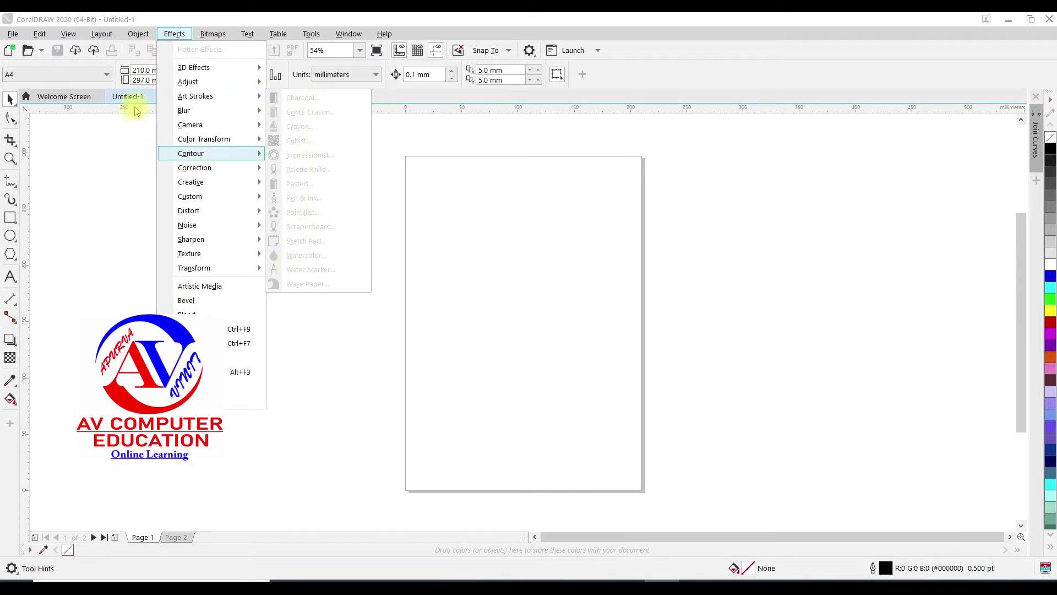
# Start importing an image with the File menu's Import command.
pyautogui.click(13, 34)
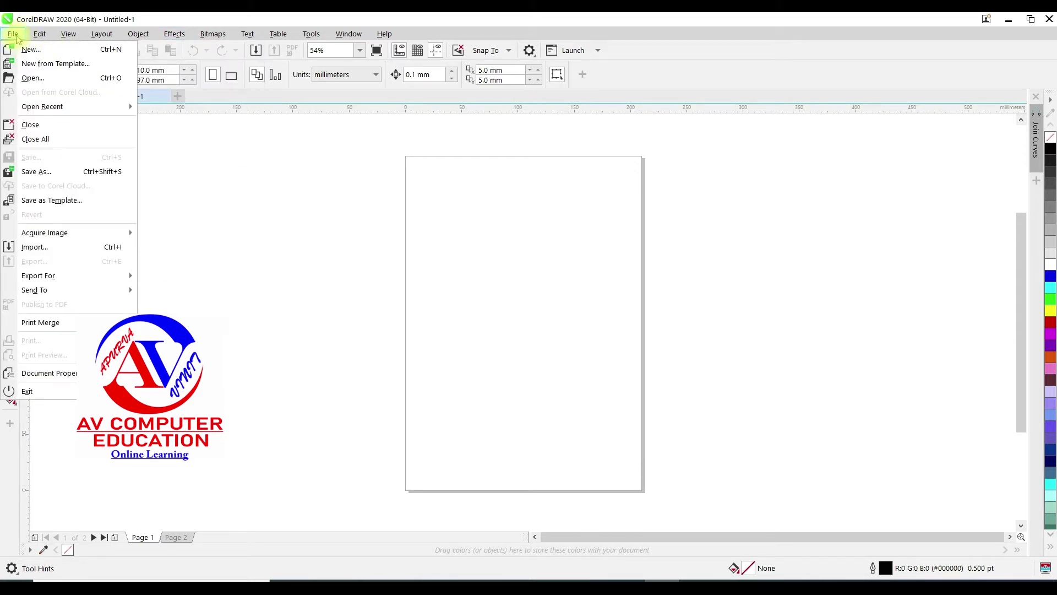
pyautogui.click(35, 246)
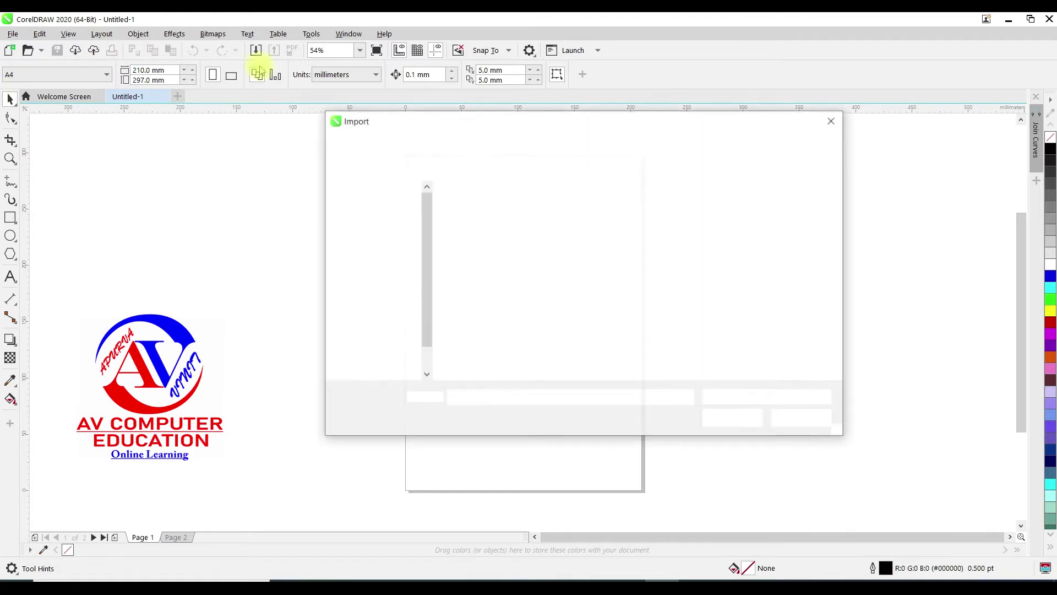
# Import the 2015-03-07 21.05.32 photo and place it across the page's upper half.
pyautogui.click(479, 344)
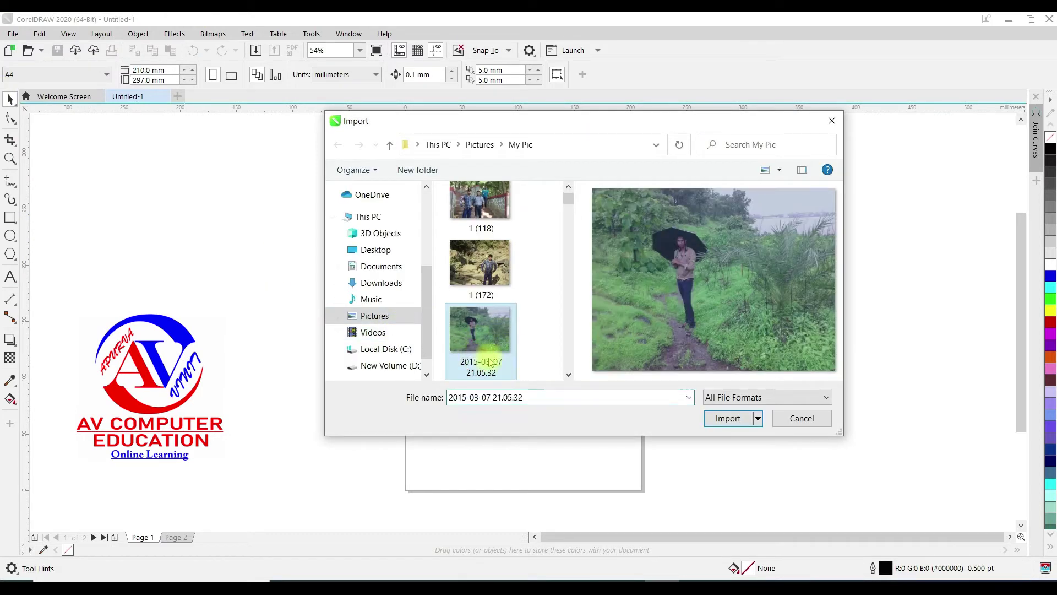
pyautogui.click(726, 425)
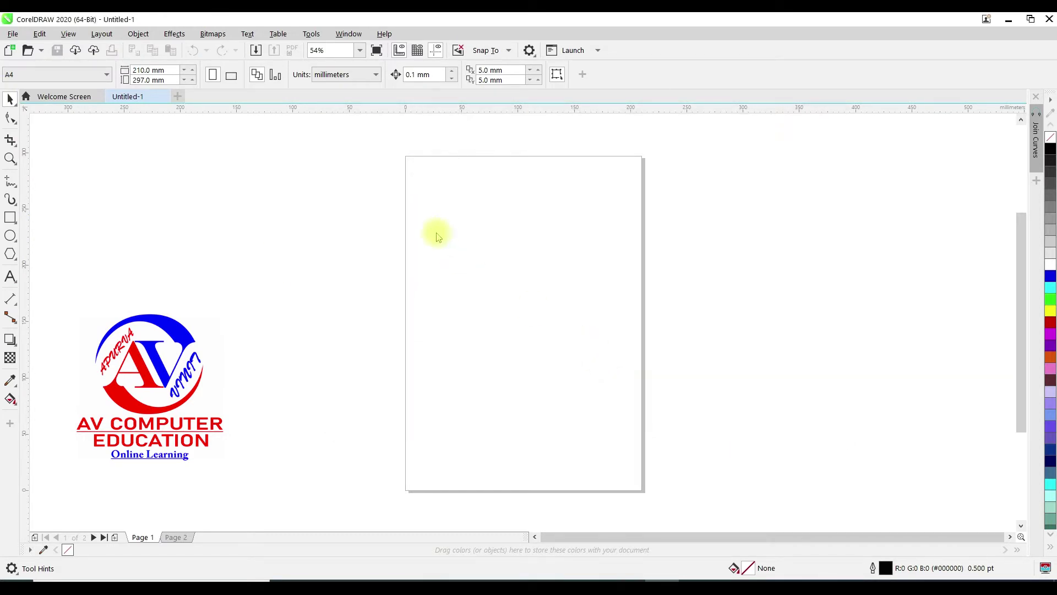
pyautogui.moveTo(414, 208); pyautogui.dragTo(637, 376)
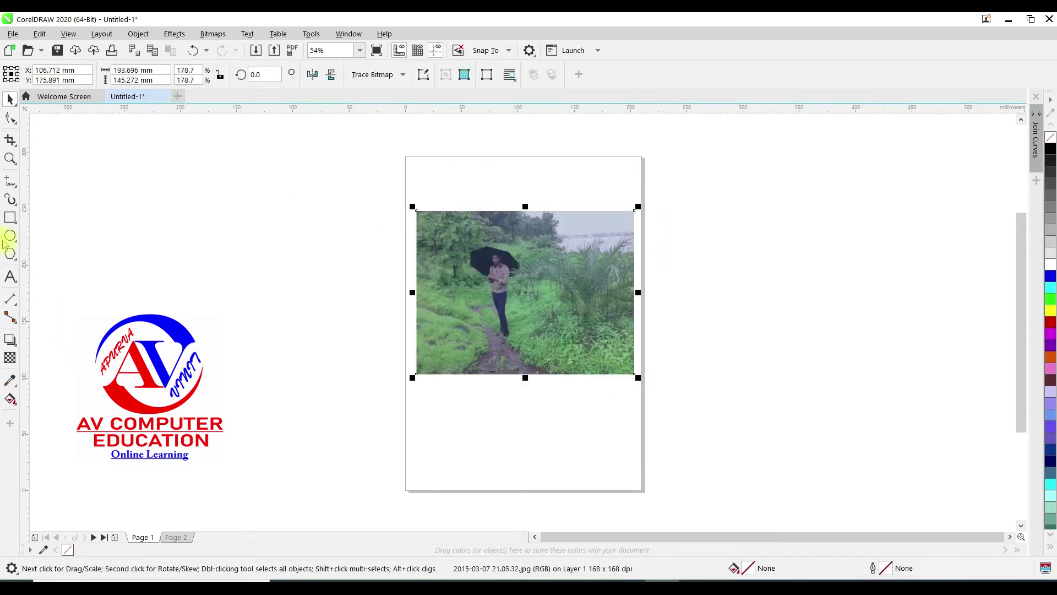
# Draw a red-filled rectangle left of the page, then reselect the photo.
pyautogui.press('F6')
pyautogui.moveTo(115, 210); pyautogui.dragTo(323, 358)
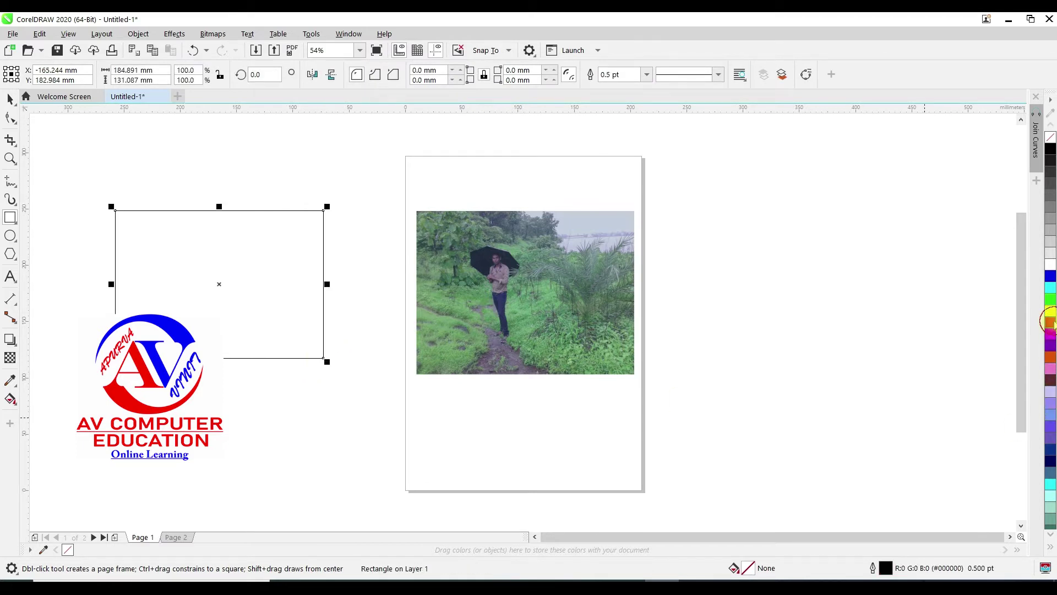
pyautogui.click(1050, 321)
pyautogui.click(12, 102)
pyautogui.click(559, 278)
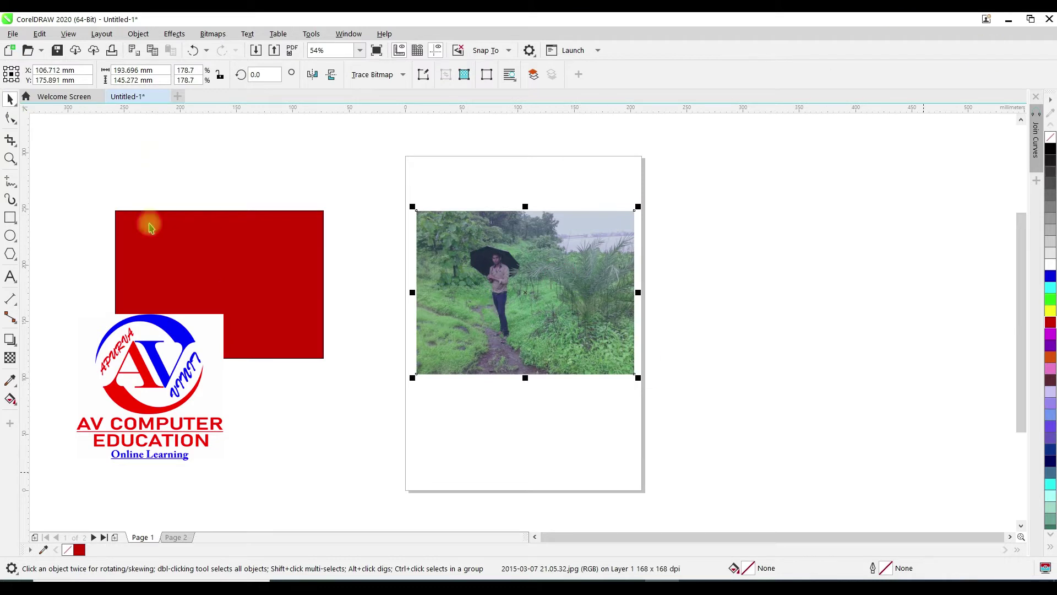
pyautogui.click(173, 35)
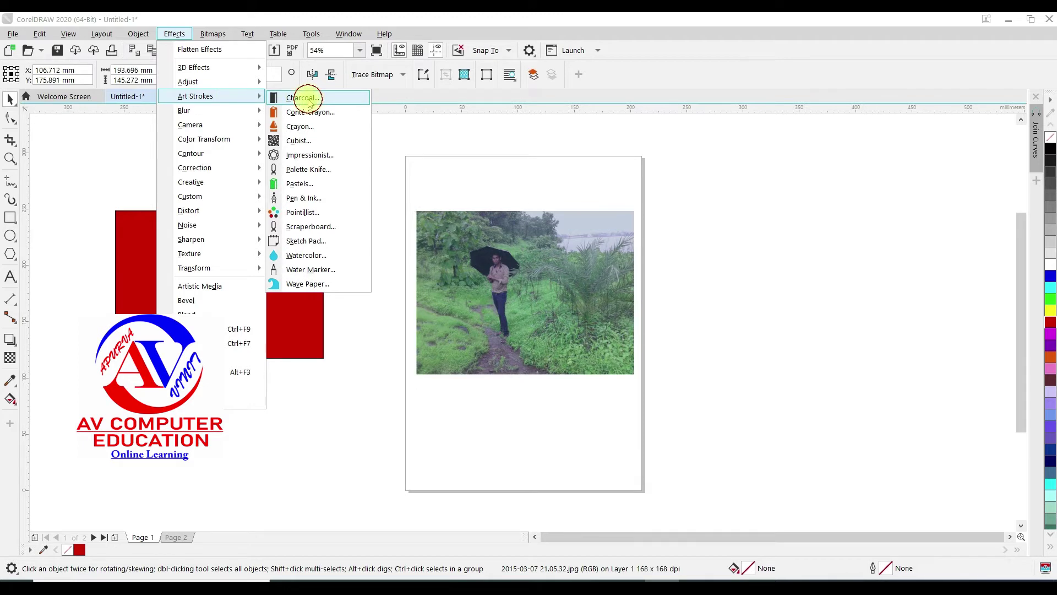
pyautogui.click(309, 99)
pyautogui.moveTo(514, 250); pyautogui.dragTo(768, 186)
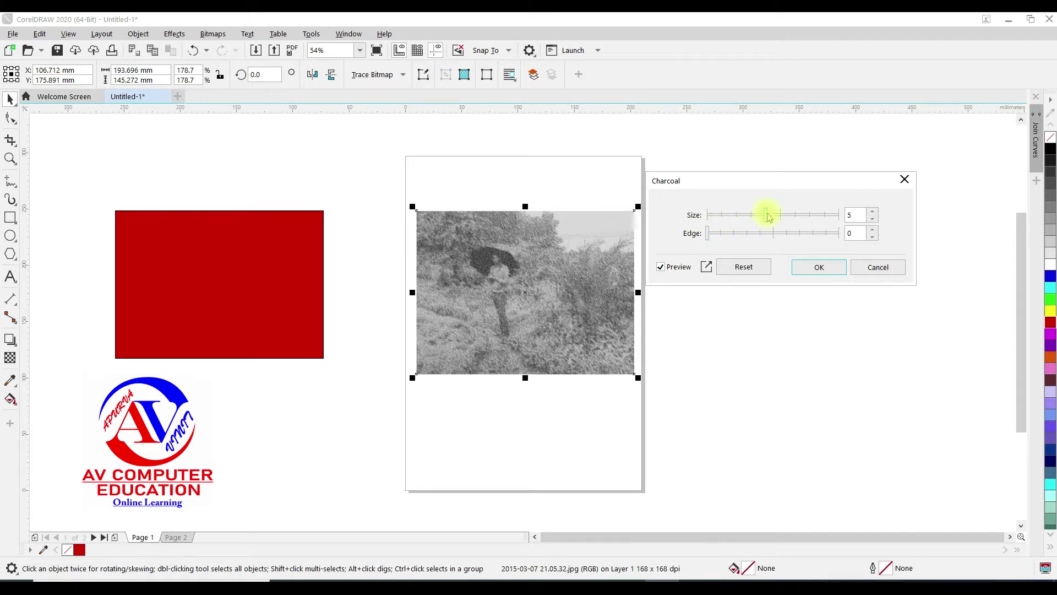
pyautogui.moveTo(762, 220); pyautogui.dragTo(725, 221)
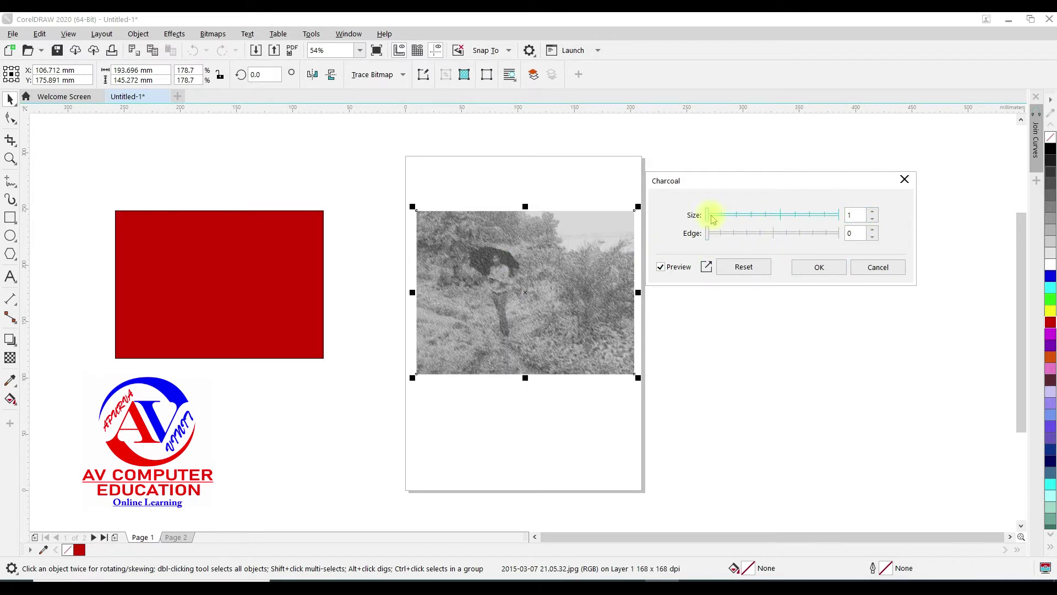
pyautogui.moveTo(710, 215); pyautogui.dragTo(813, 214)
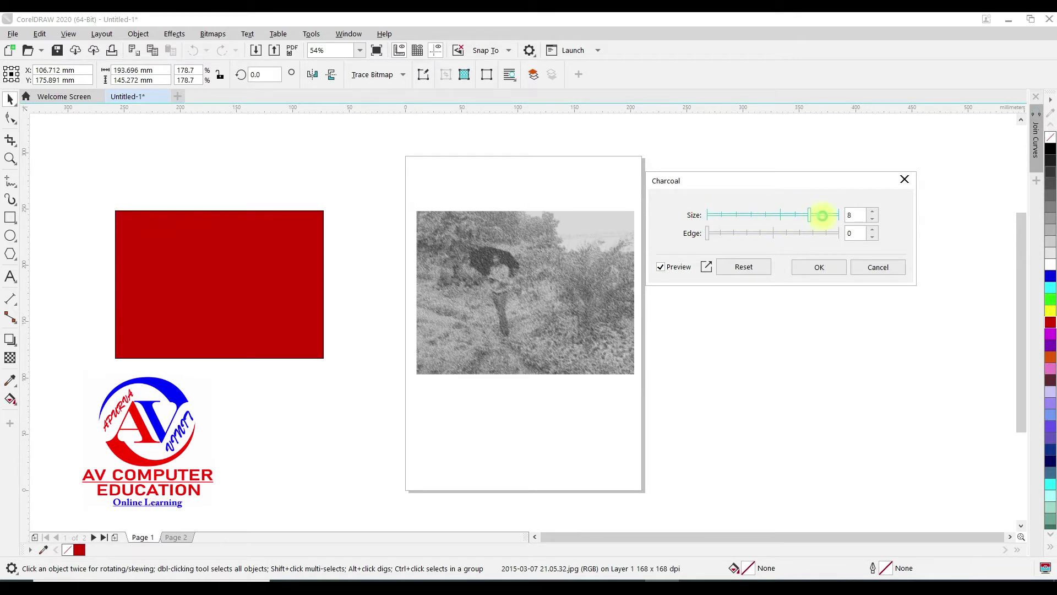
pyautogui.moveTo(808, 214); pyautogui.dragTo(765, 214)
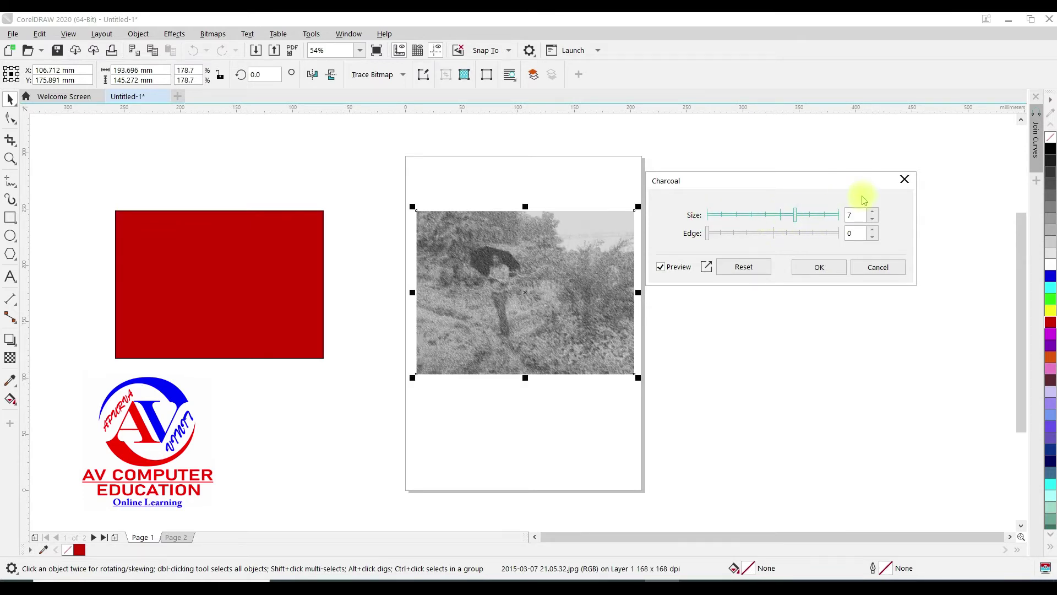
pyautogui.click(873, 212)
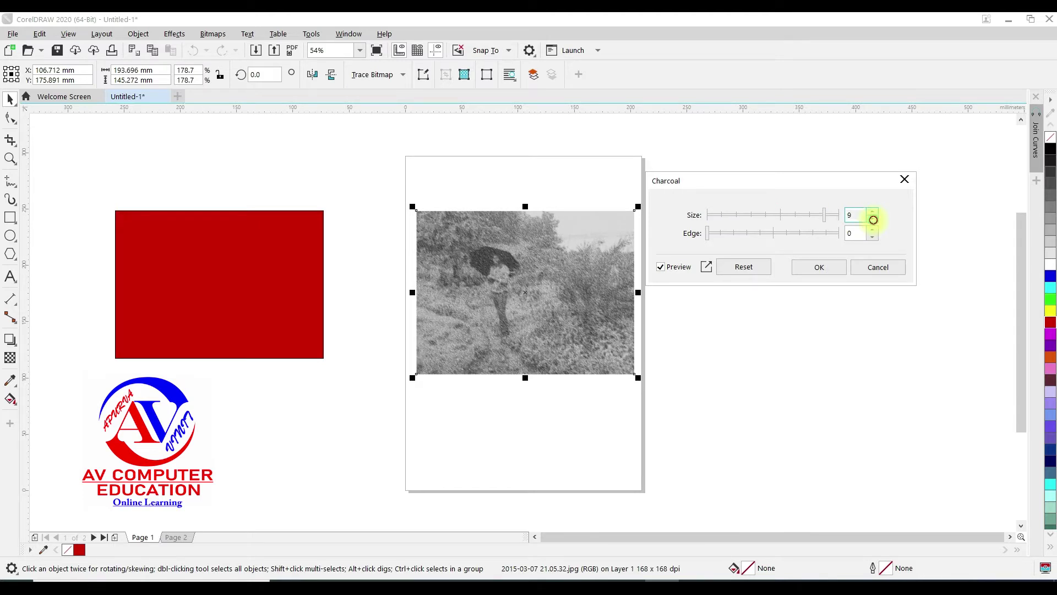
pyautogui.click(873, 219)
pyautogui.click(873, 219)
pyautogui.click(873, 219)
pyautogui.click(873, 219)
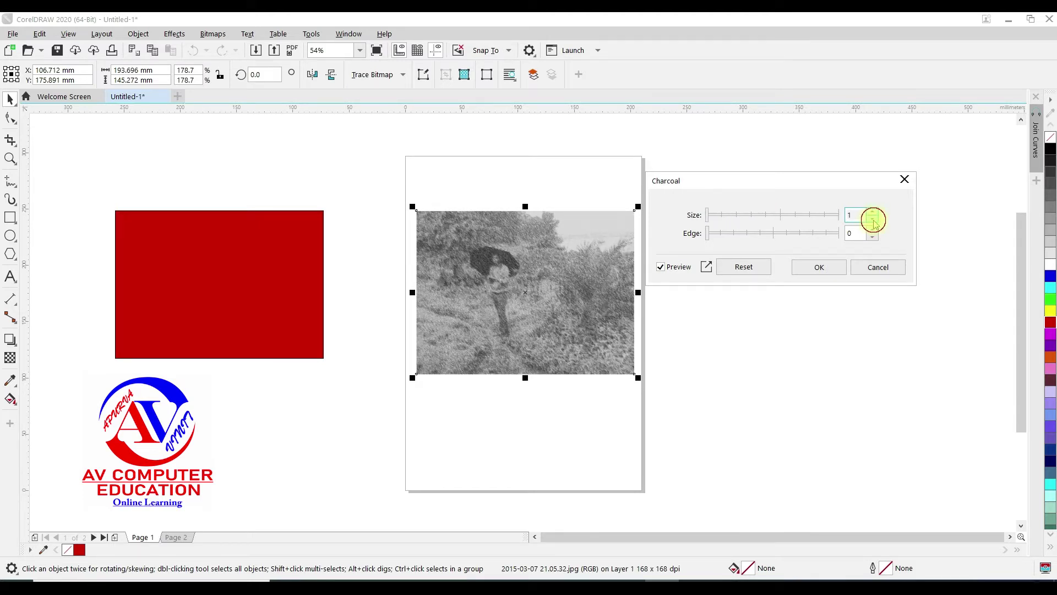
pyautogui.click(875, 214)
pyautogui.click(874, 214)
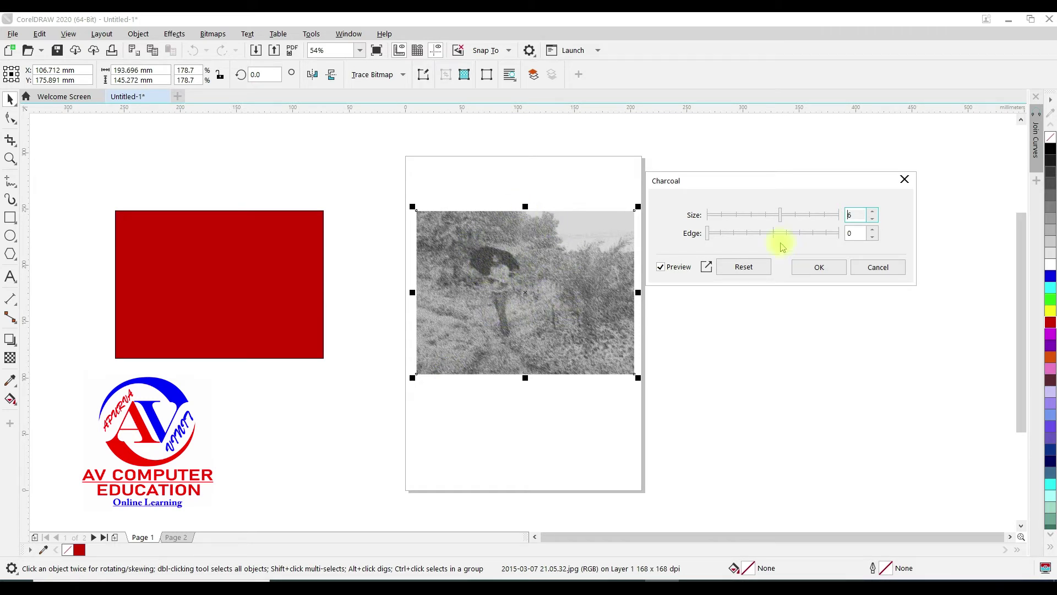
pyautogui.click(710, 234)
pyautogui.moveTo(707, 238); pyautogui.dragTo(760, 234)
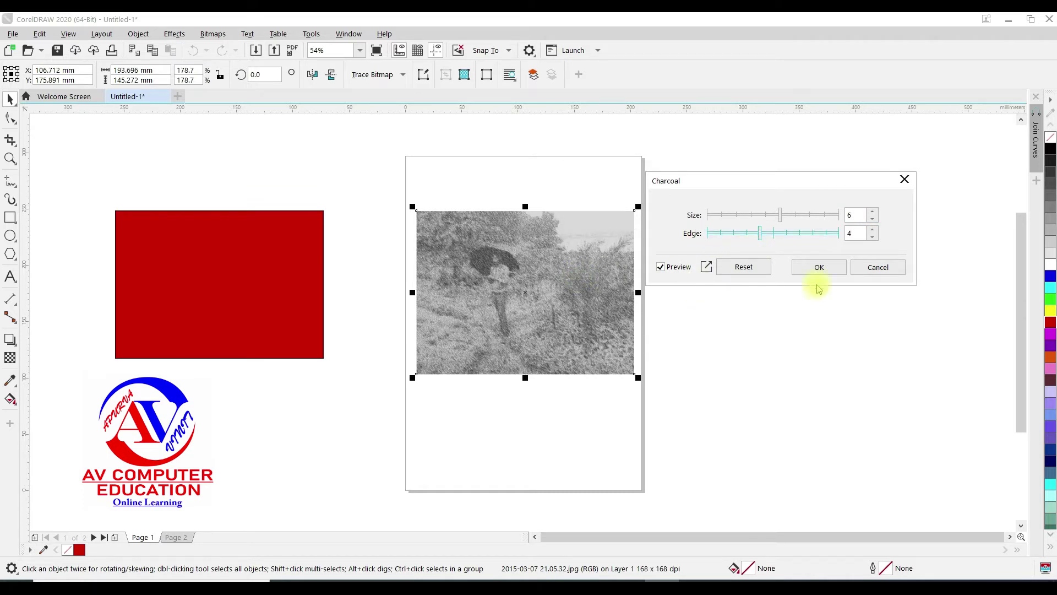
pyautogui.click(888, 268)
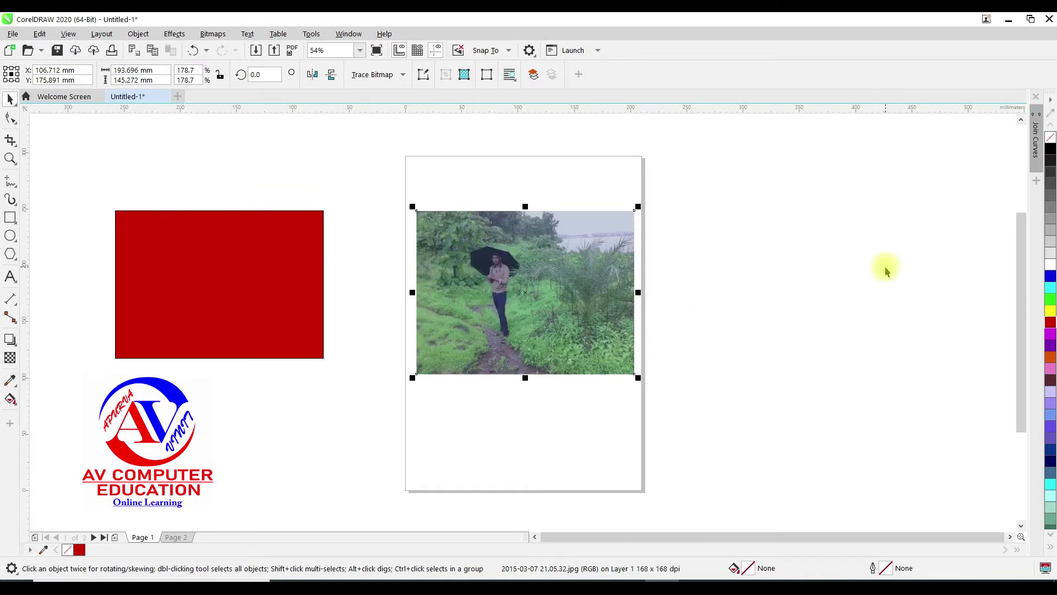
# Preview Conté Crayon on the photo with the umbrella's dark navy as paper colour.
pyautogui.click(174, 34)
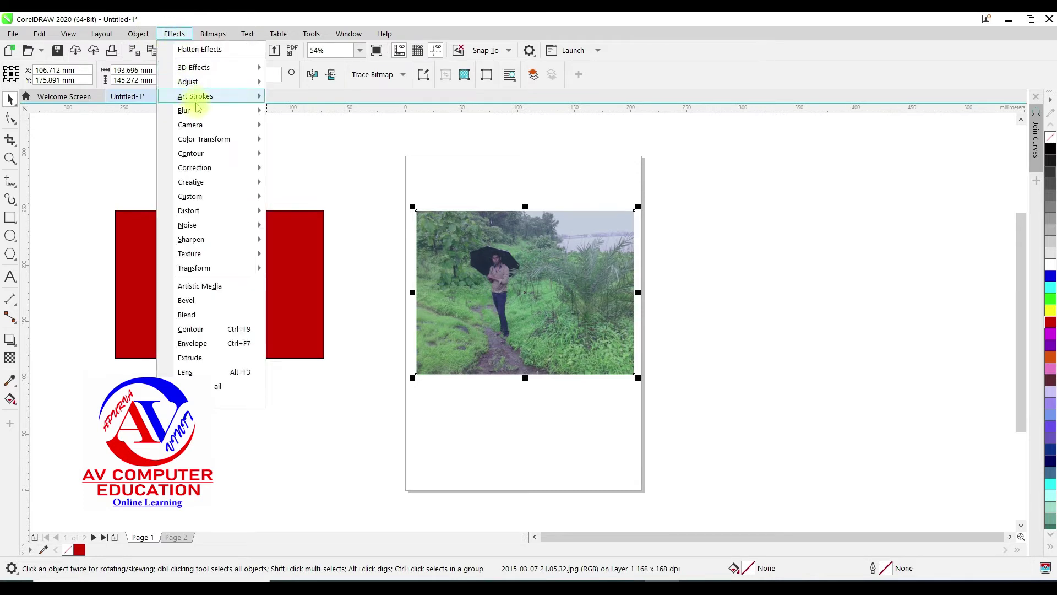
pyautogui.moveTo(196, 96)
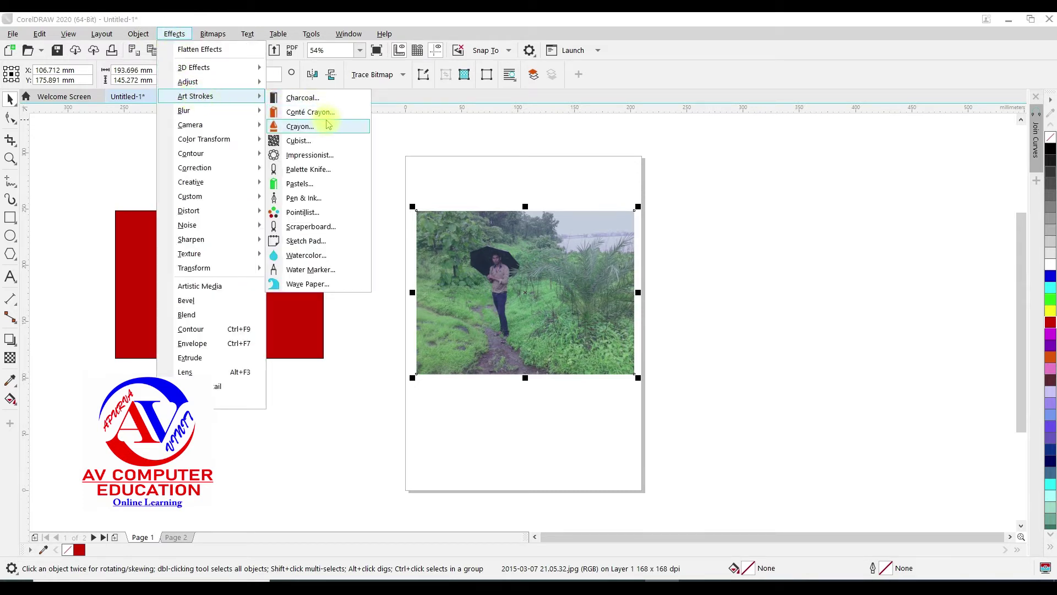
pyautogui.click(326, 113)
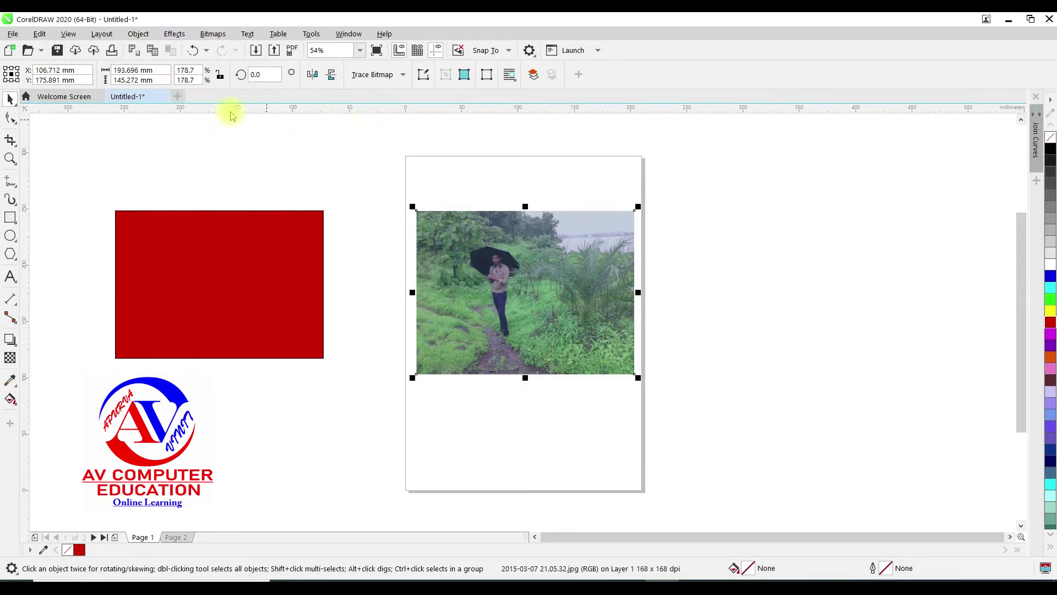
pyautogui.moveTo(520, 238); pyautogui.dragTo(694, 205)
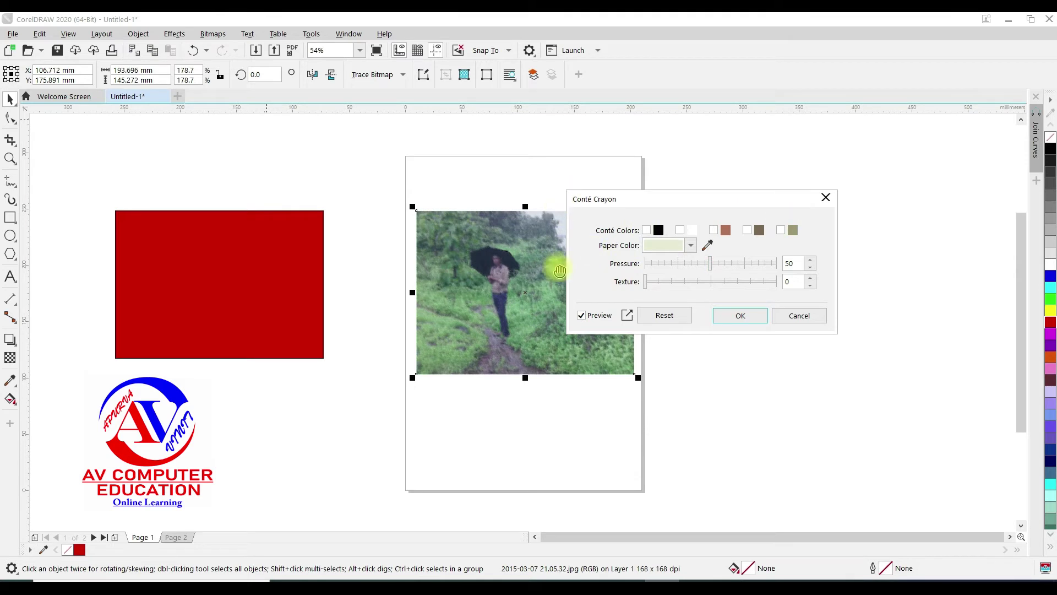
pyautogui.click(707, 246)
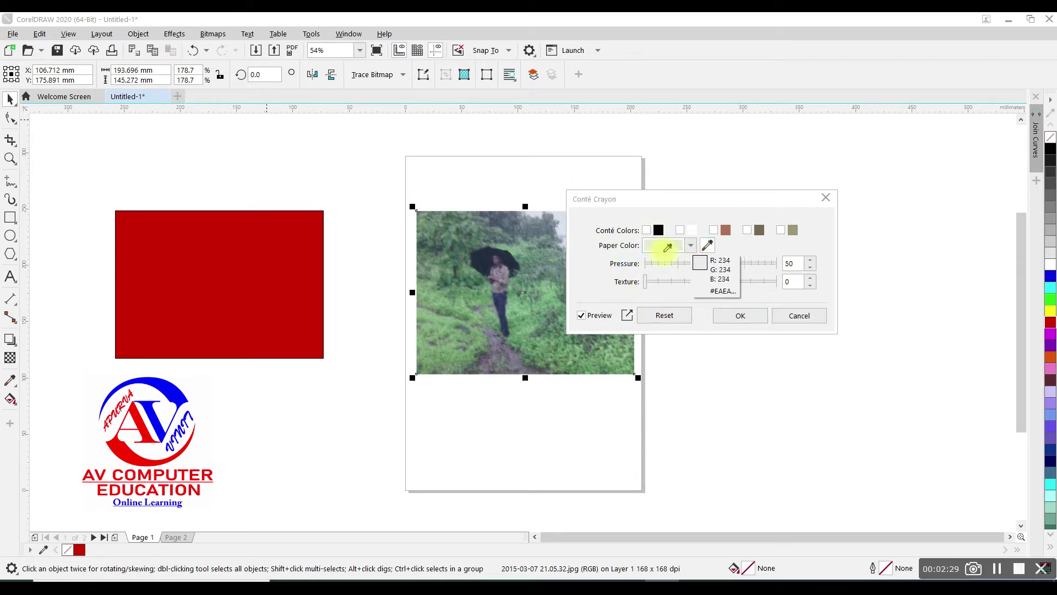
pyautogui.click(485, 256)
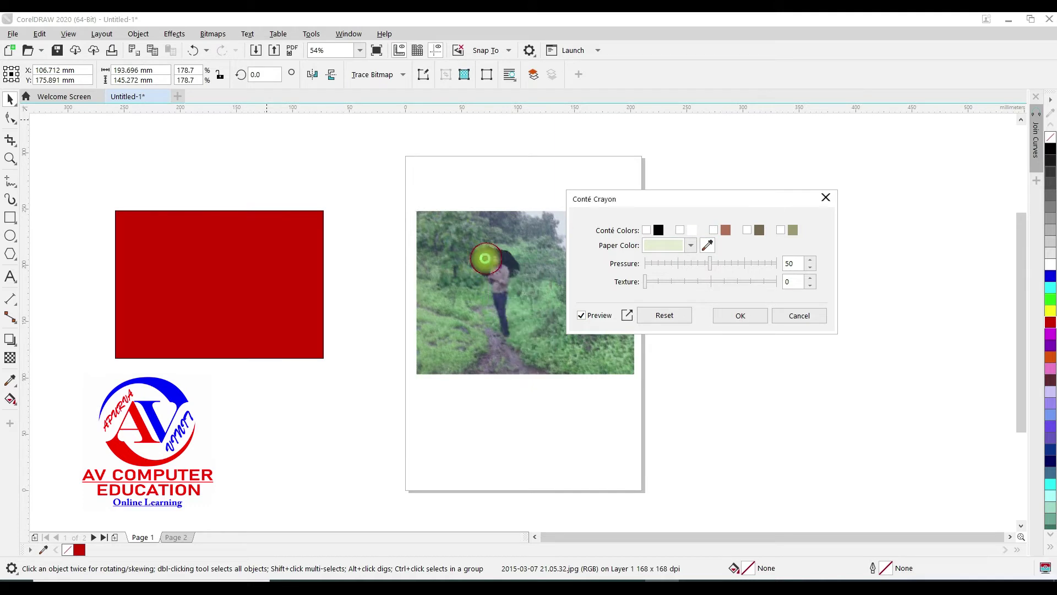
# Raise Conté Crayon pressure and texture slightly, then reset and cancel the preview.
pyautogui.moveTo(716, 268); pyautogui.dragTo(718, 267)
pyautogui.click(673, 282)
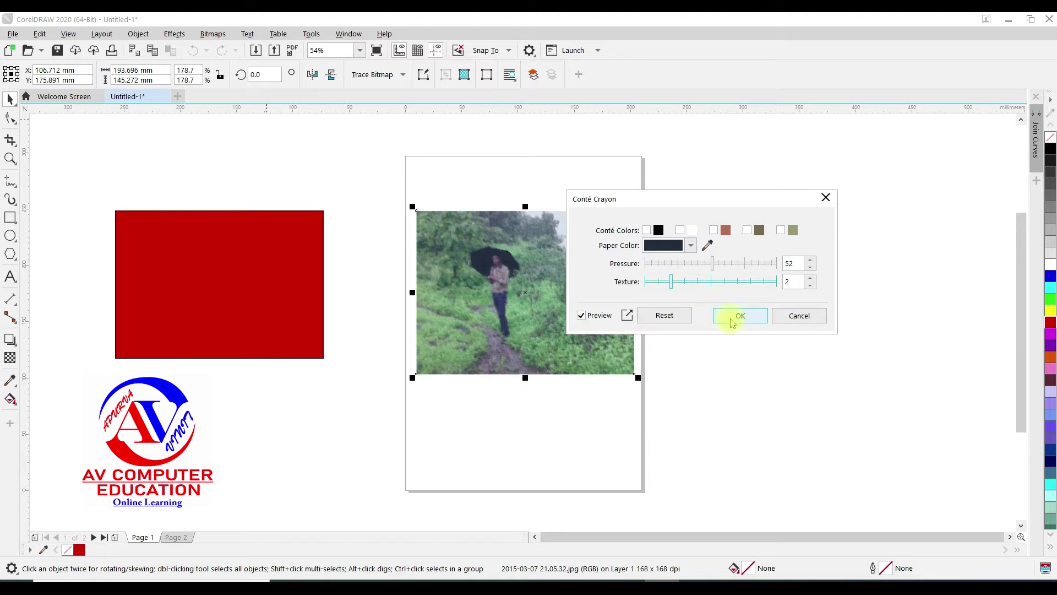
pyautogui.click(666, 315)
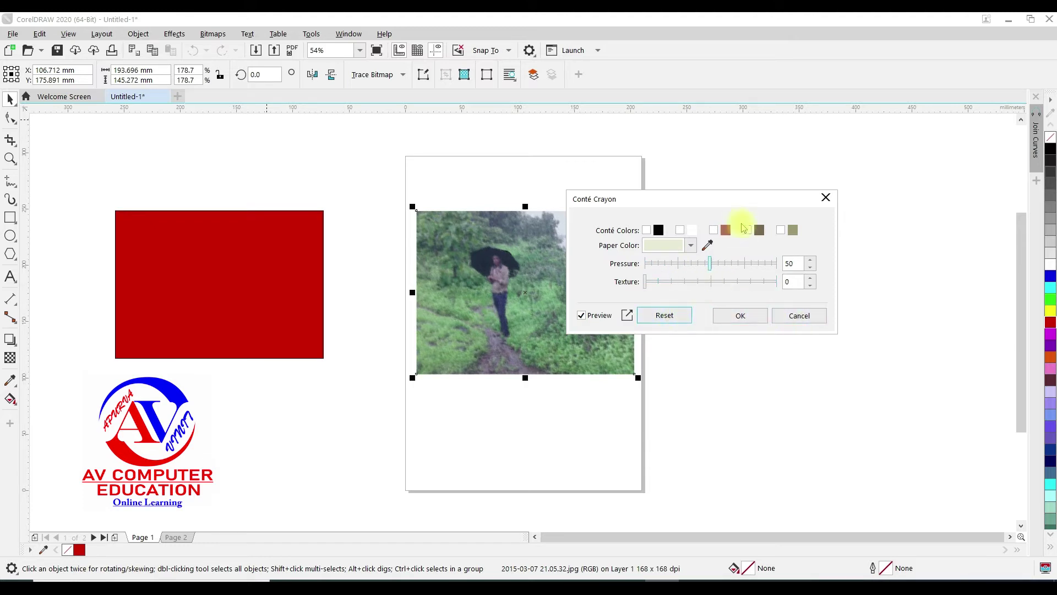
pyautogui.click(800, 316)
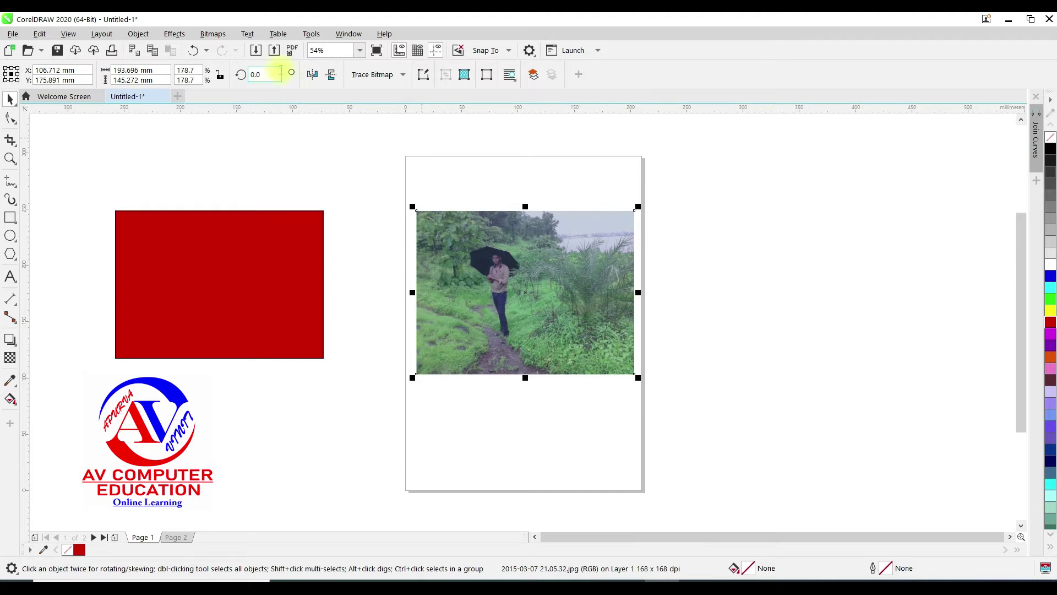
pyautogui.click(174, 34)
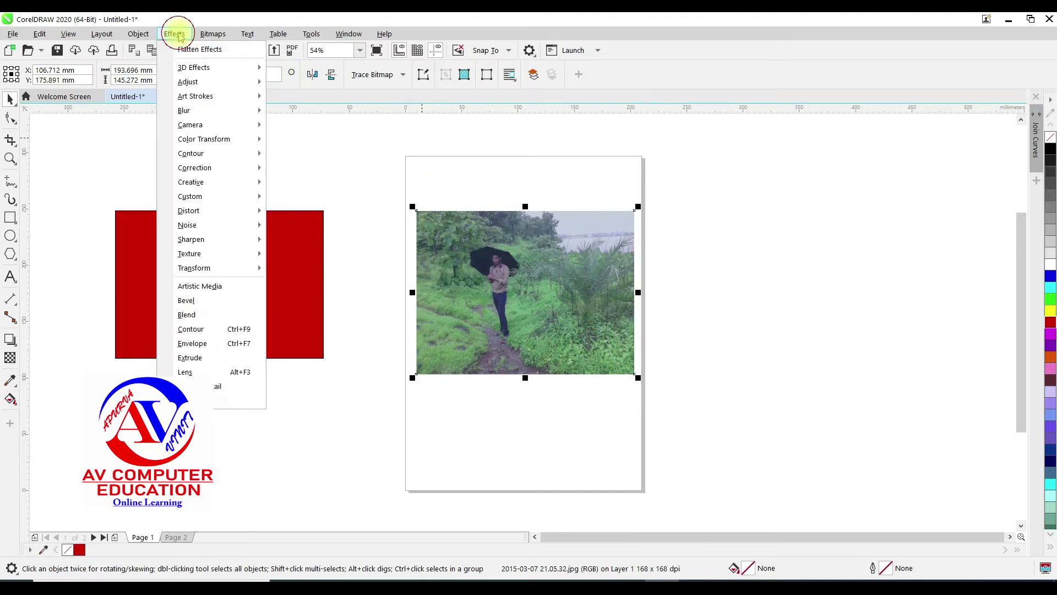
pyautogui.click(189, 95)
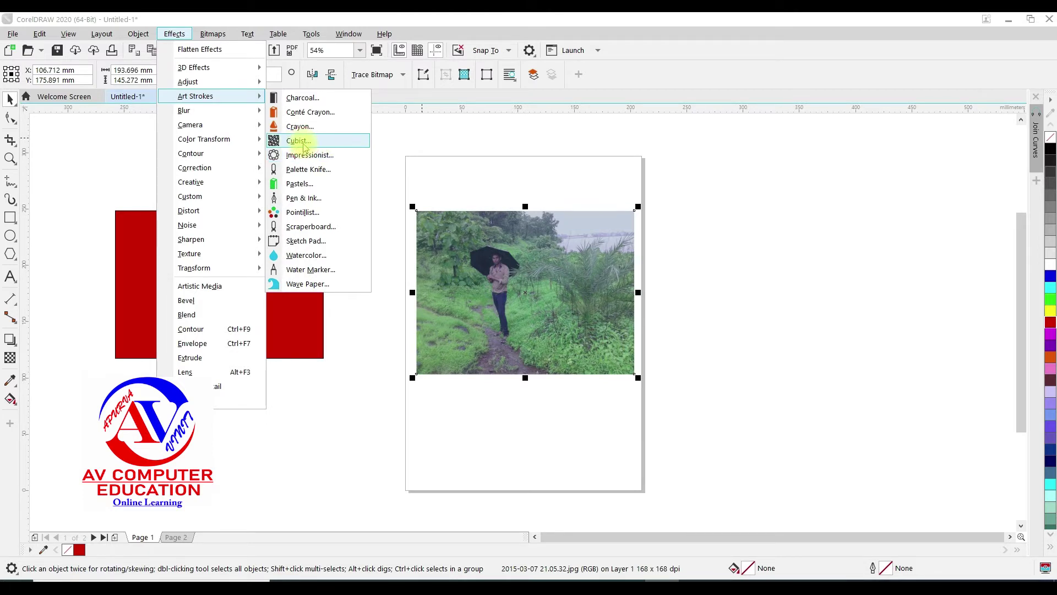
pyautogui.click(303, 141)
pyautogui.moveTo(535, 247)
pyautogui.mouseDown()
pyautogui.moveTo(739, 178)
pyautogui.moveTo(772, 201)
pyautogui.mouseUp()
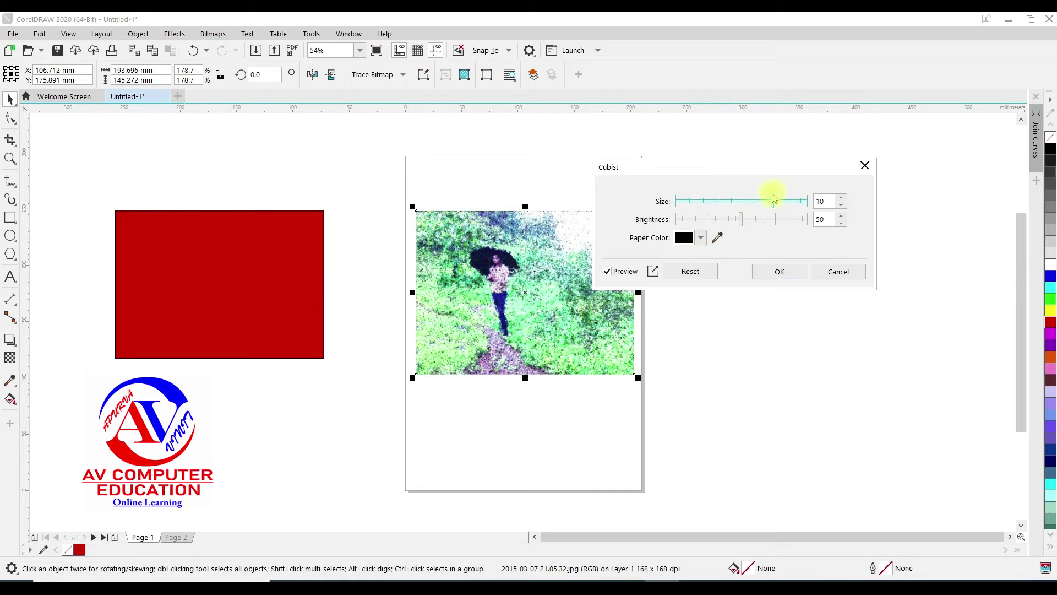
pyautogui.moveTo(741, 220); pyautogui.dragTo(782, 219)
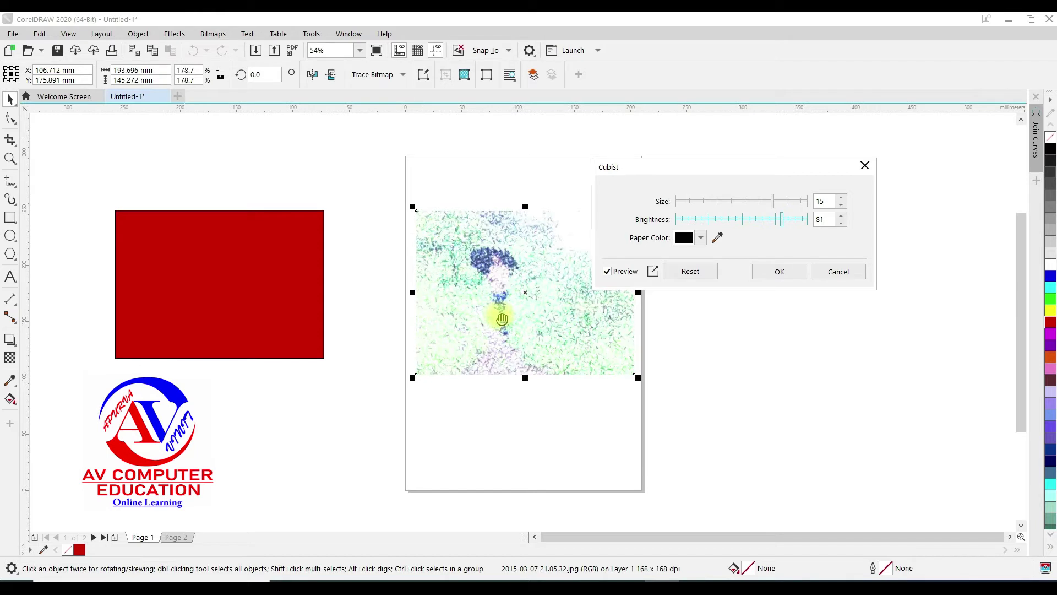
pyautogui.click(839, 272)
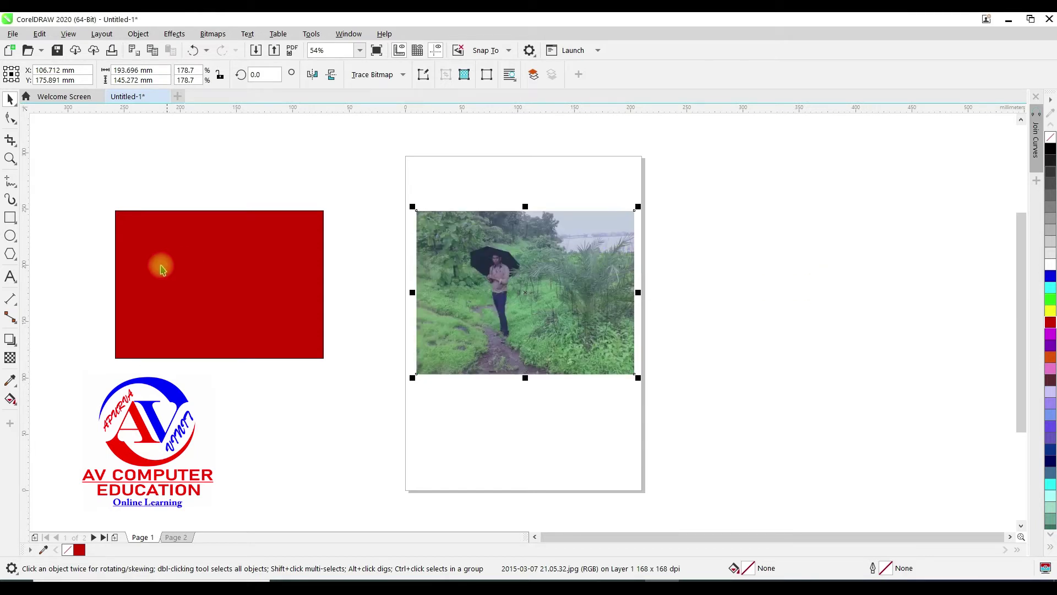
pyautogui.click(185, 276)
pyautogui.click(229, 286)
pyautogui.click(175, 34)
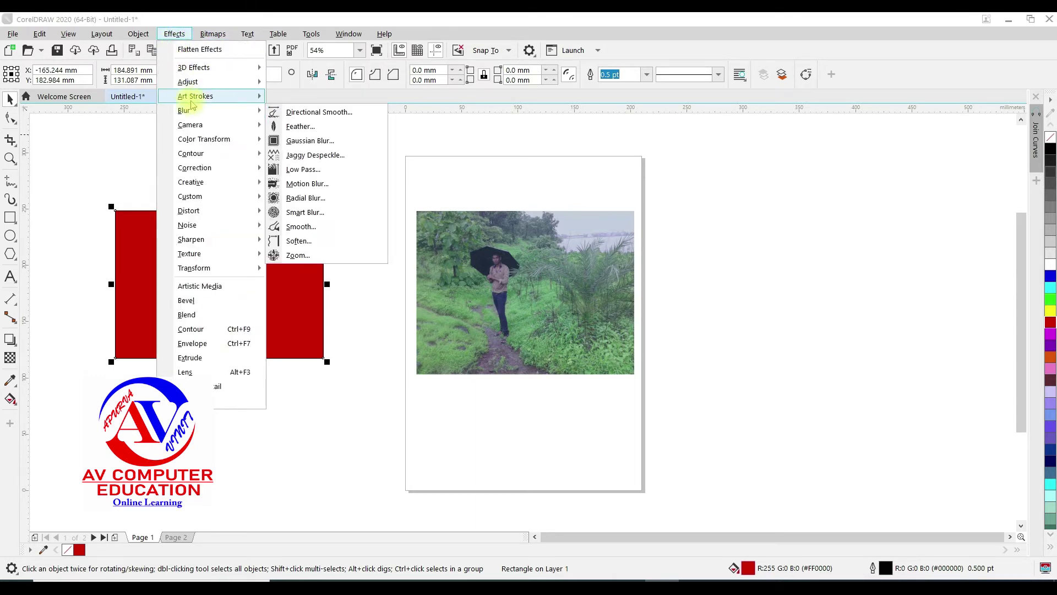
pyautogui.moveTo(195, 96)
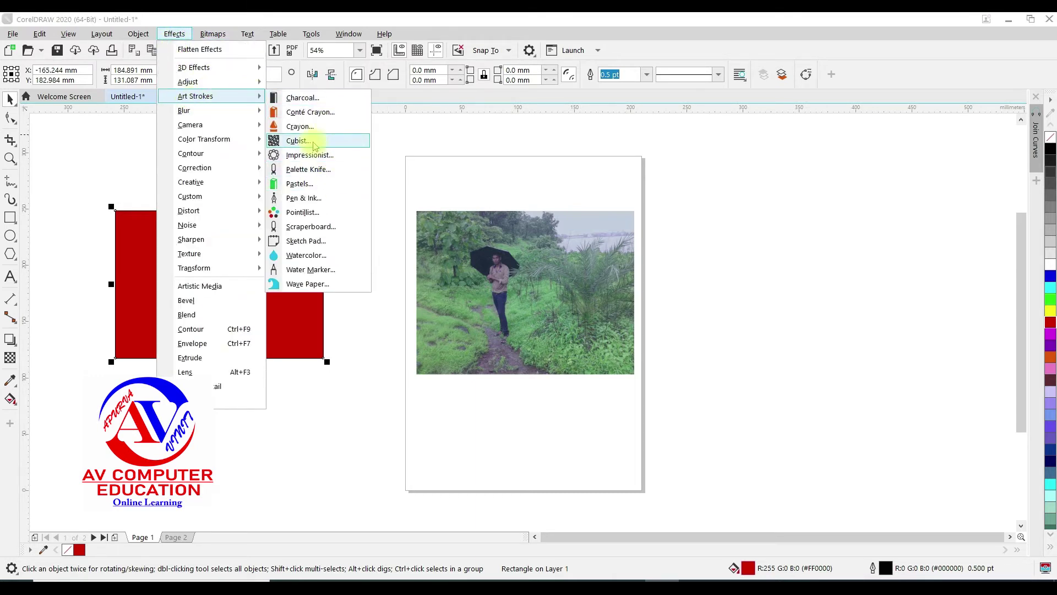
pyautogui.click(302, 141)
pyautogui.moveTo(533, 273)
pyautogui.mouseDown()
pyautogui.moveTo(573, 273)
pyautogui.moveTo(571, 291)
pyautogui.mouseUp()
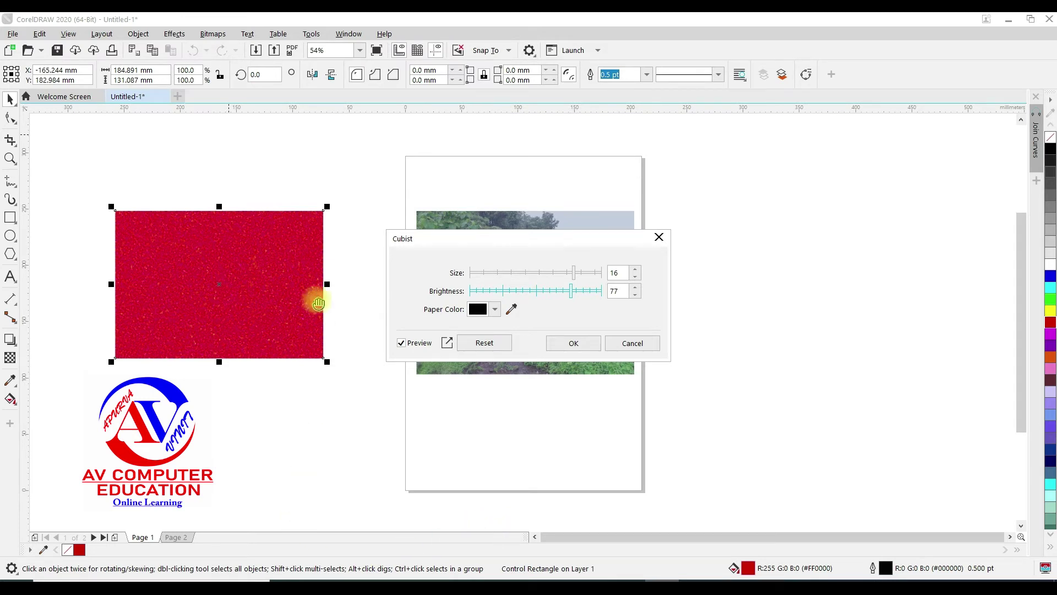
pyautogui.click(612, 345)
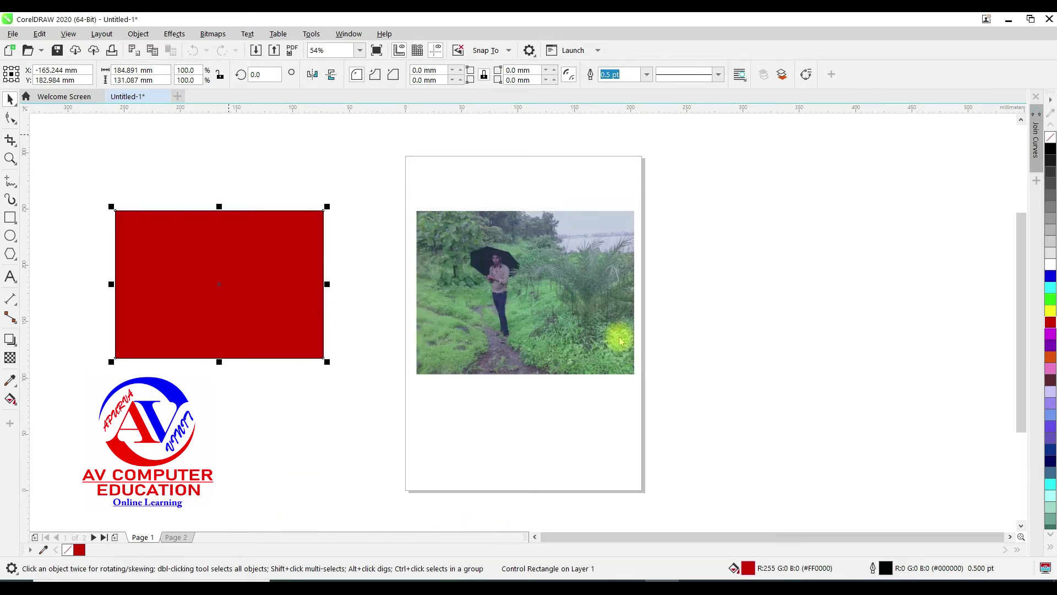
pyautogui.click(180, 36)
pyautogui.moveTo(196, 95)
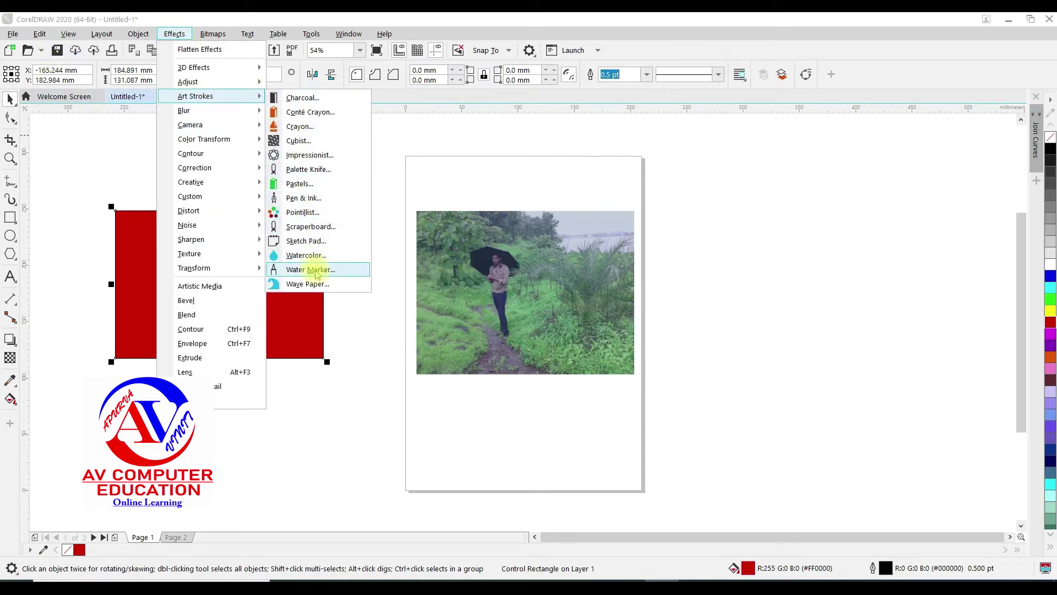
pyautogui.click(304, 198)
pyautogui.moveTo(500, 236); pyautogui.dragTo(607, 189)
pyautogui.moveTo(676, 250); pyautogui.dragTo(647, 247)
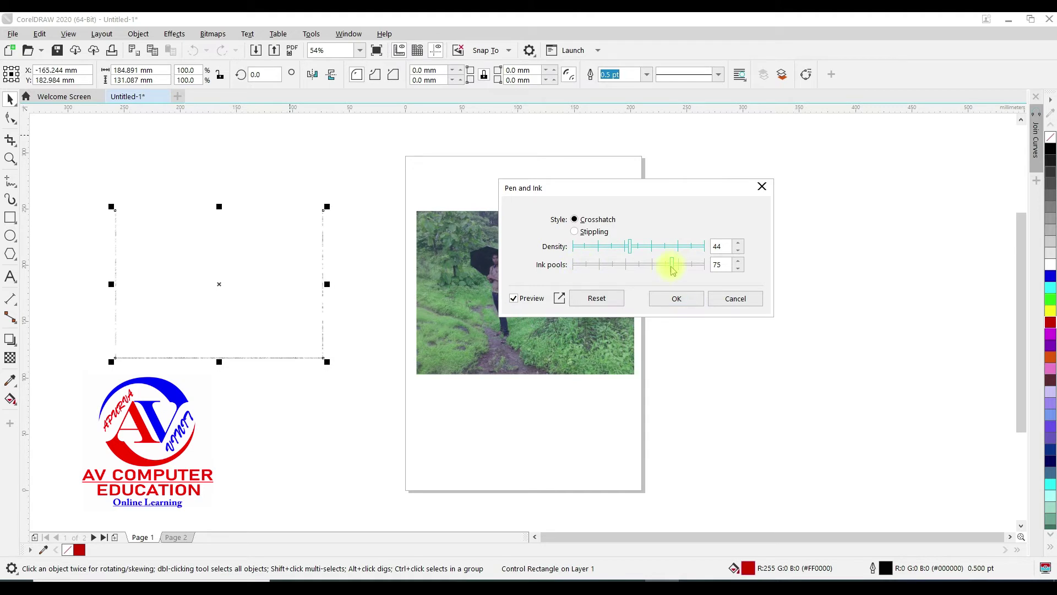
pyautogui.moveTo(671, 267)
pyautogui.mouseDown()
pyautogui.moveTo(601, 269)
pyautogui.moveTo(585, 249)
pyautogui.mouseUp()
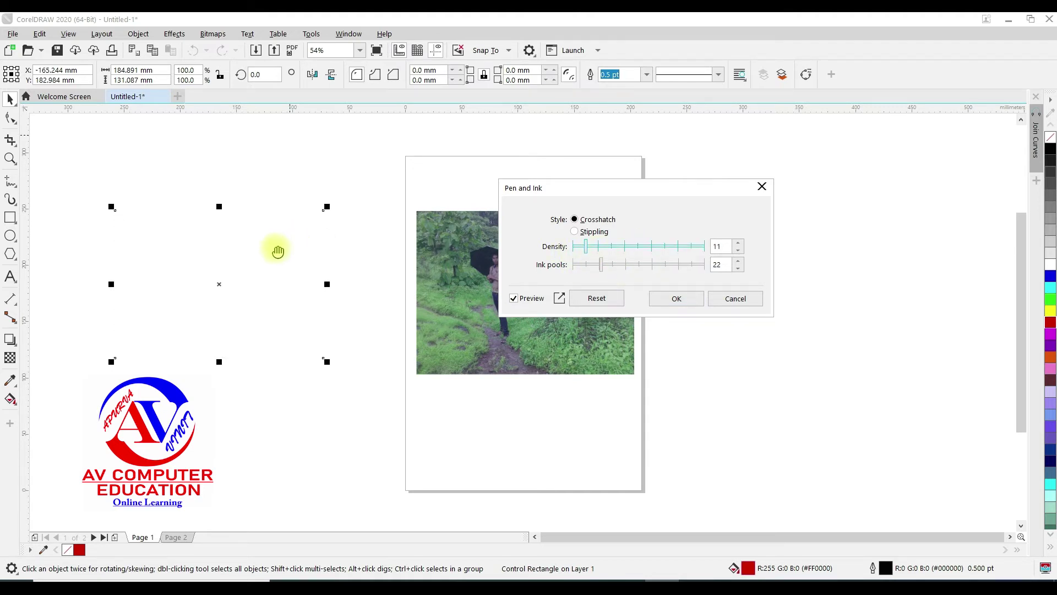
pyautogui.click(734, 298)
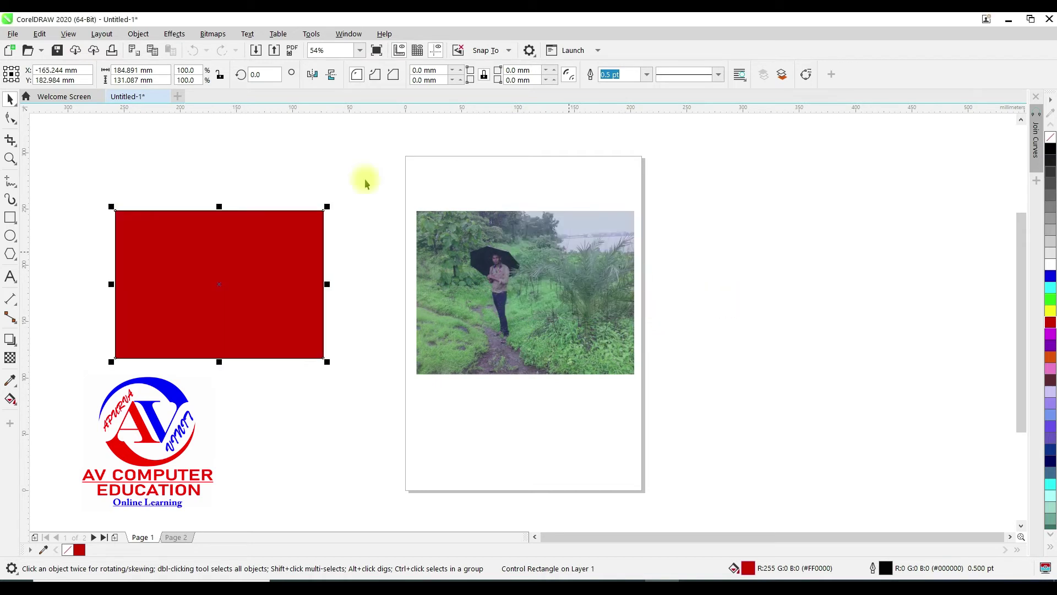
pyautogui.click(173, 33)
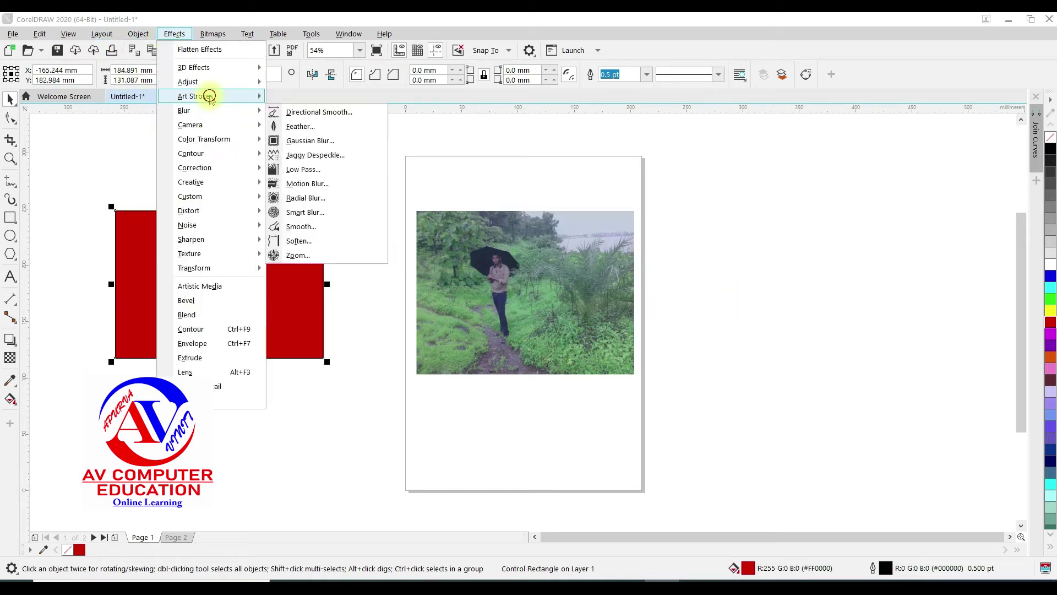
pyautogui.moveTo(195, 96)
pyautogui.click(299, 183)
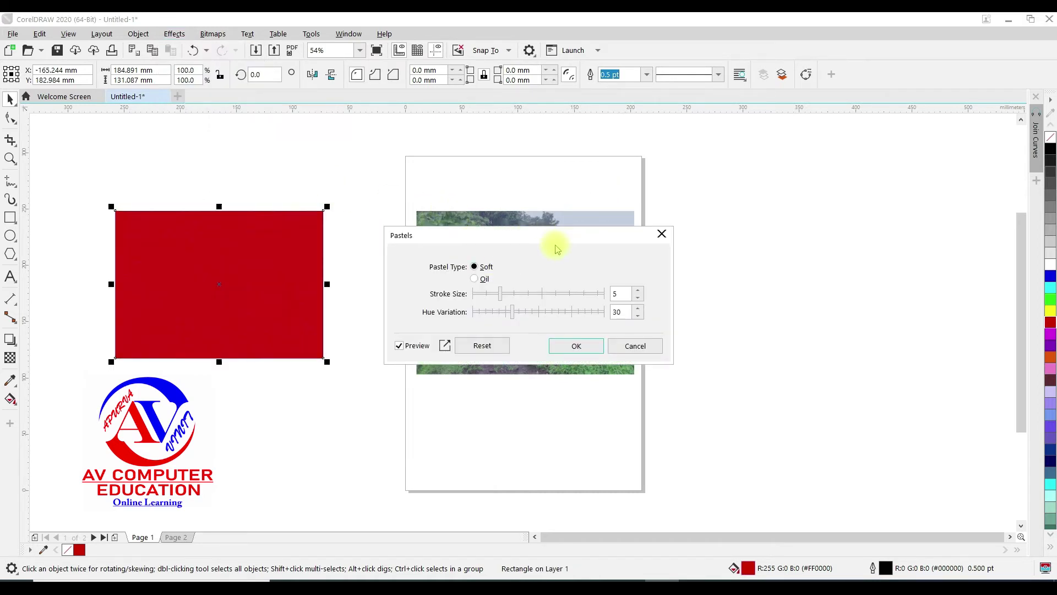
pyautogui.moveTo(500, 294); pyautogui.dragTo(541, 294)
pyautogui.click(475, 266)
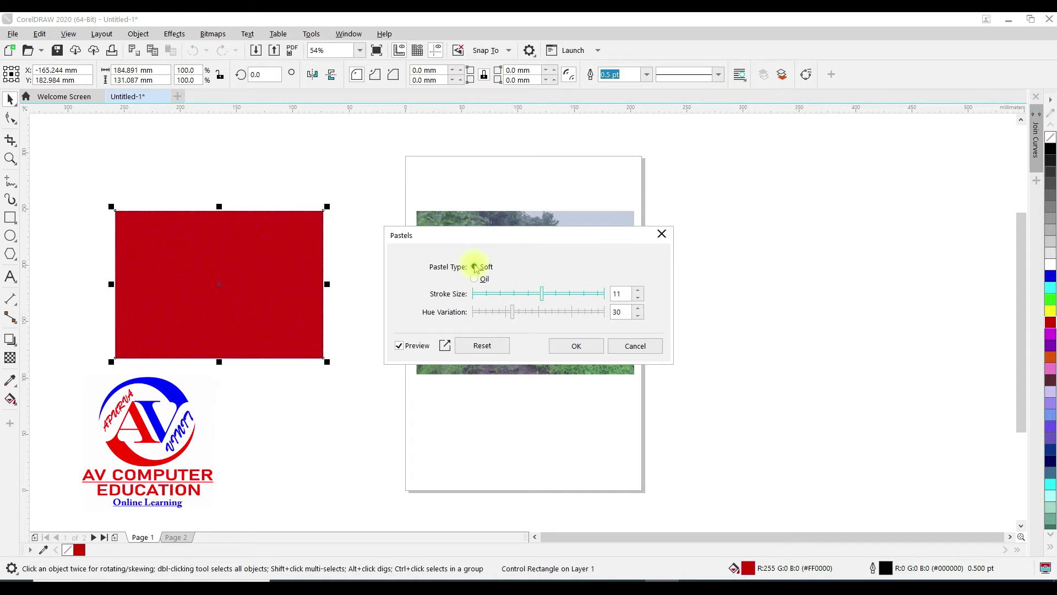
pyautogui.click(484, 279)
pyautogui.click(516, 319)
pyautogui.click(640, 350)
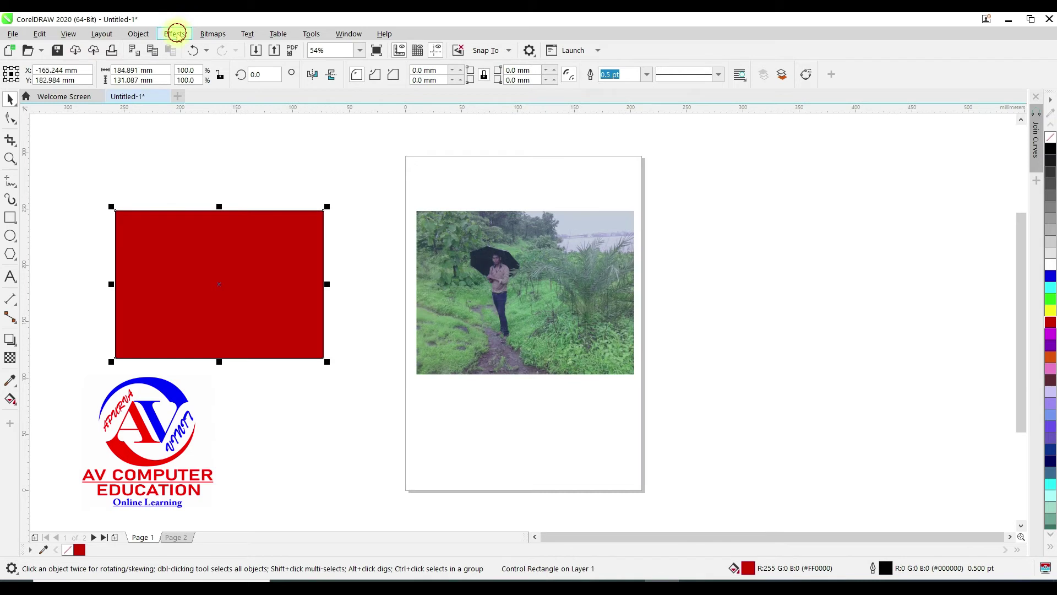
# Apply Watercolor (brush 6, granulation 94, bleed 65, brightness 81) to the red rectangle.
pyautogui.click(174, 34)
pyautogui.moveTo(196, 96)
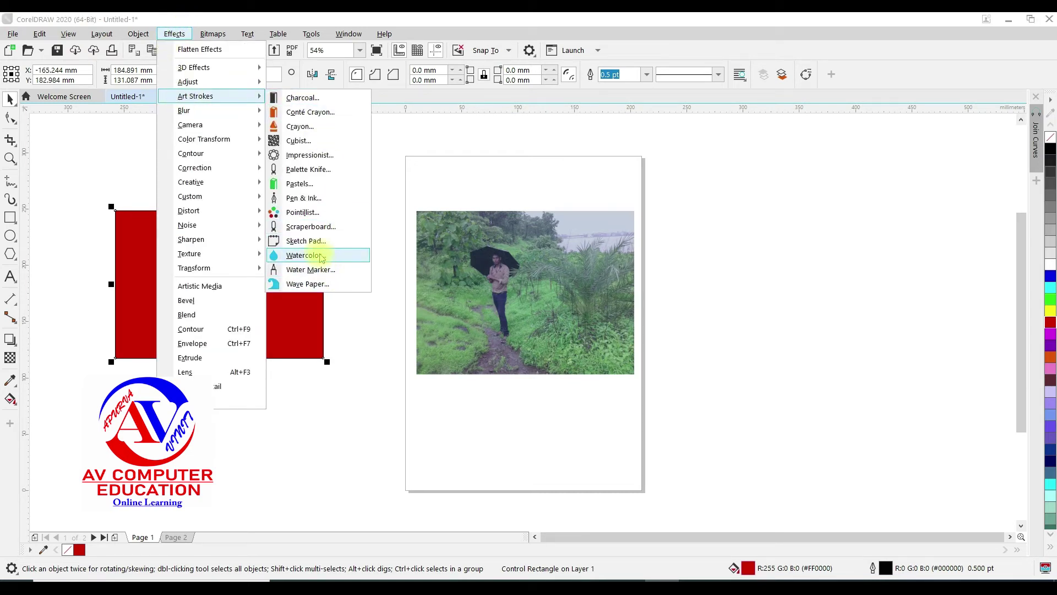
pyautogui.click(306, 255)
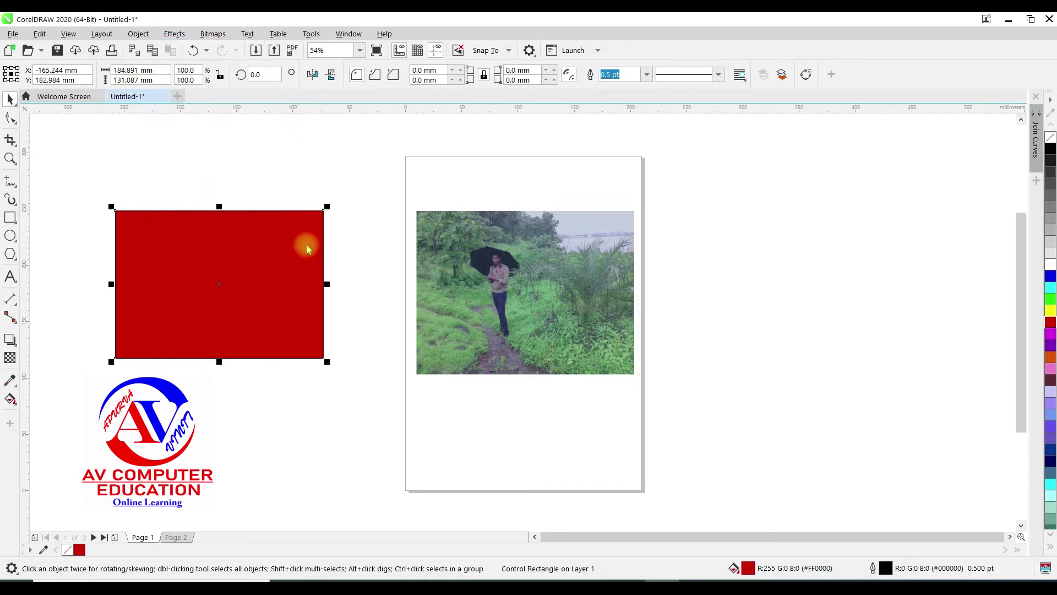
pyautogui.moveTo(480, 220)
pyautogui.mouseDown()
pyautogui.moveTo(542, 191)
pyautogui.moveTo(660, 244)
pyautogui.mouseUp()
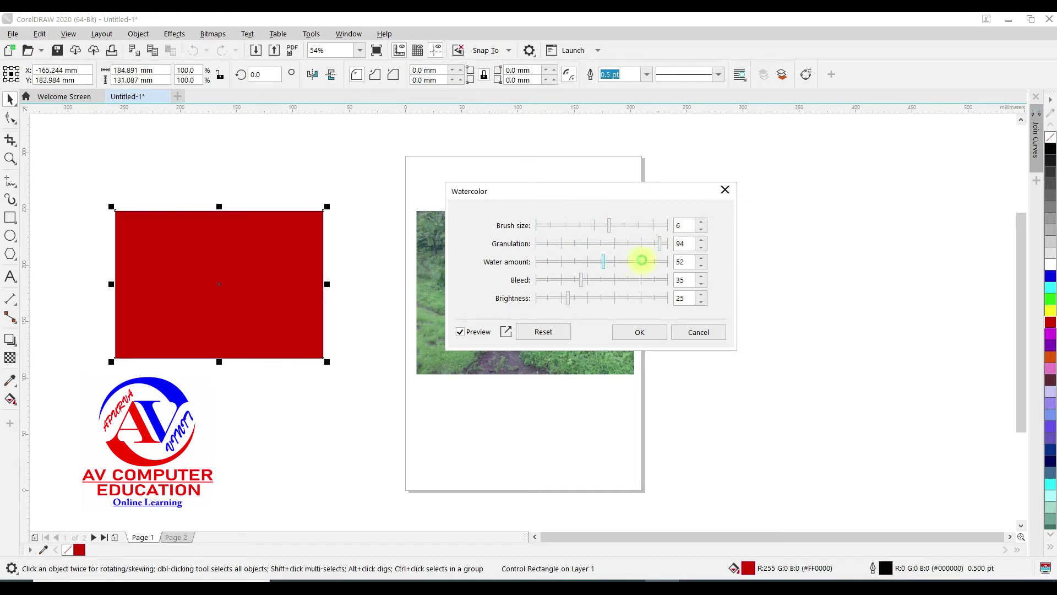
pyautogui.moveTo(581, 281)
pyautogui.mouseDown()
pyautogui.moveTo(617, 280)
pyautogui.moveTo(643, 298)
pyautogui.mouseUp()
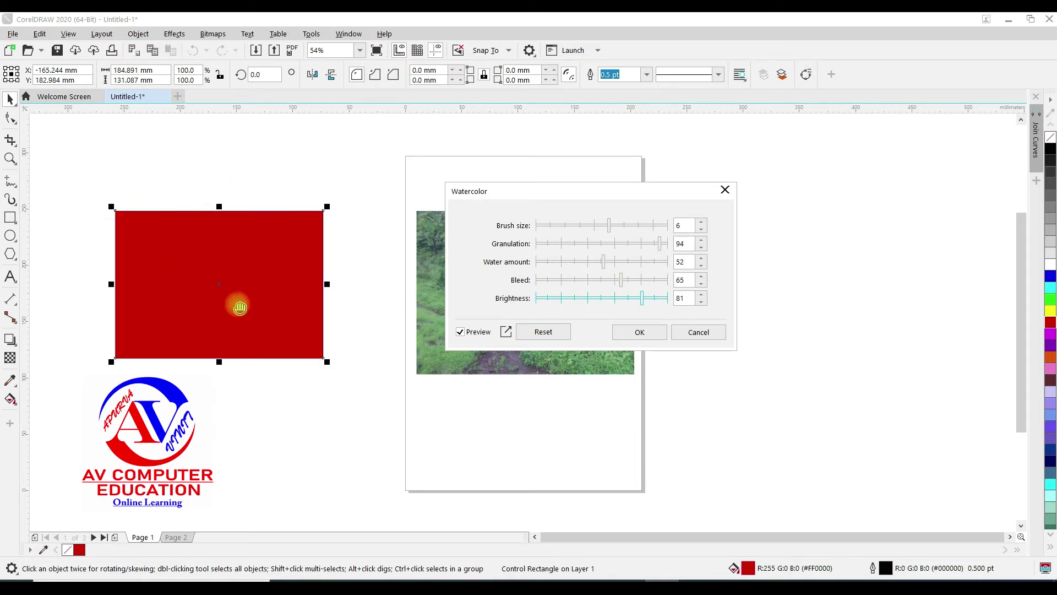
pyautogui.click(639, 332)
pyautogui.click(514, 306)
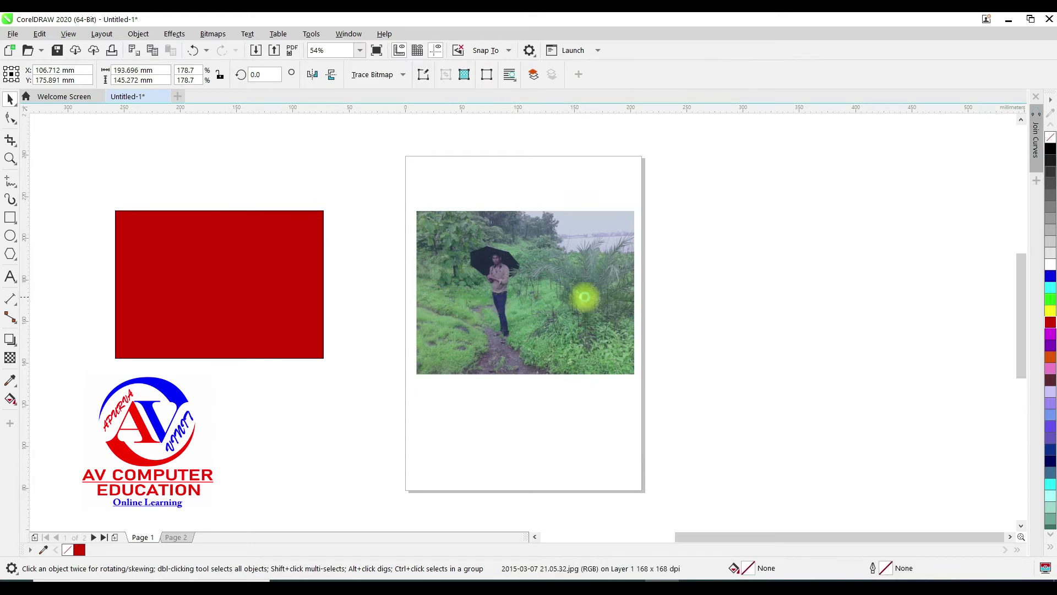
pyautogui.scroll(2, 586, 298)
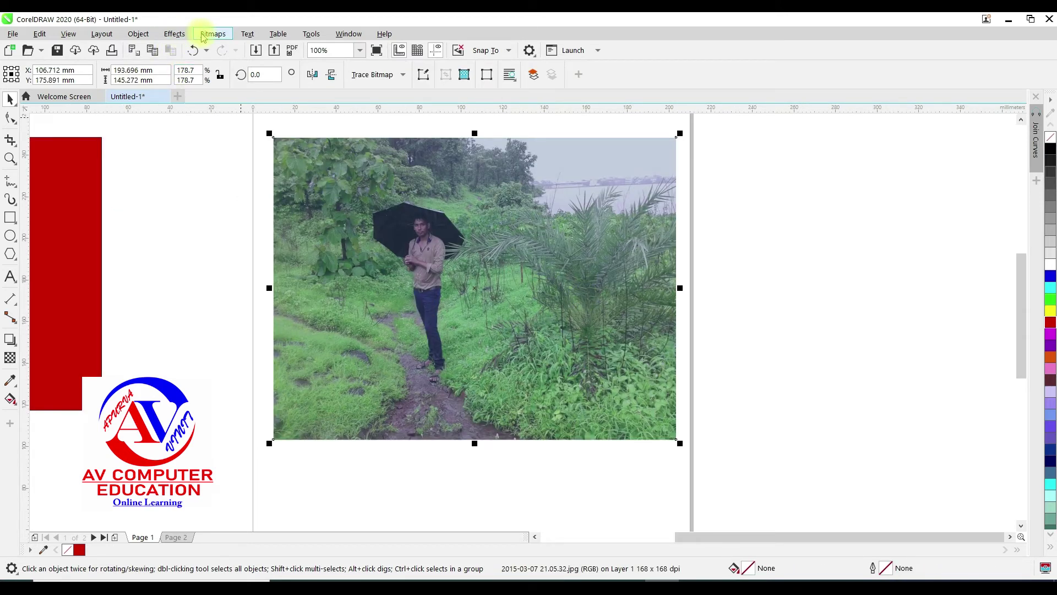
pyautogui.click(175, 35)
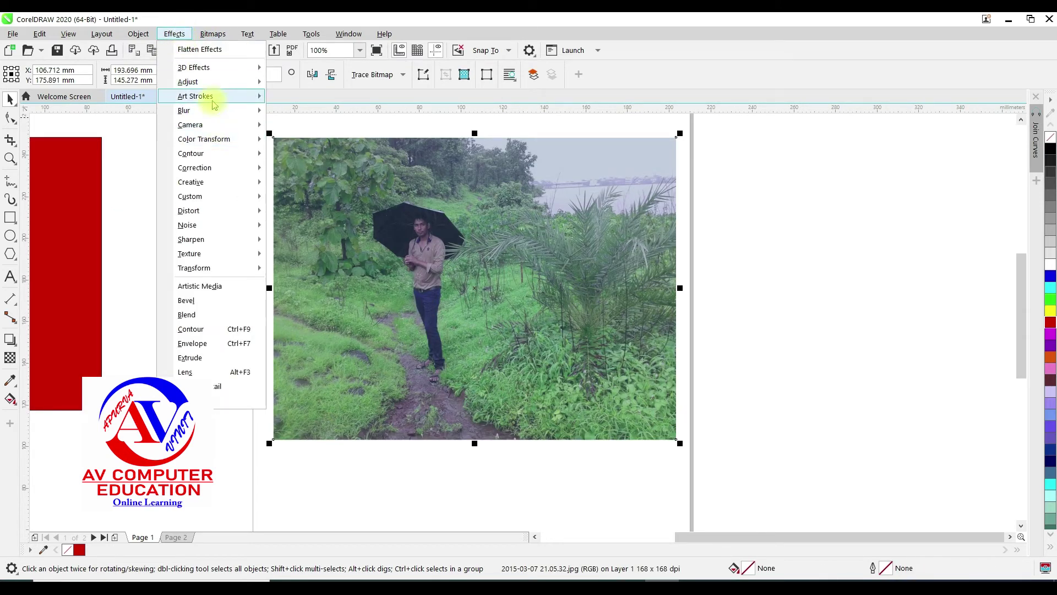
pyautogui.moveTo(196, 96)
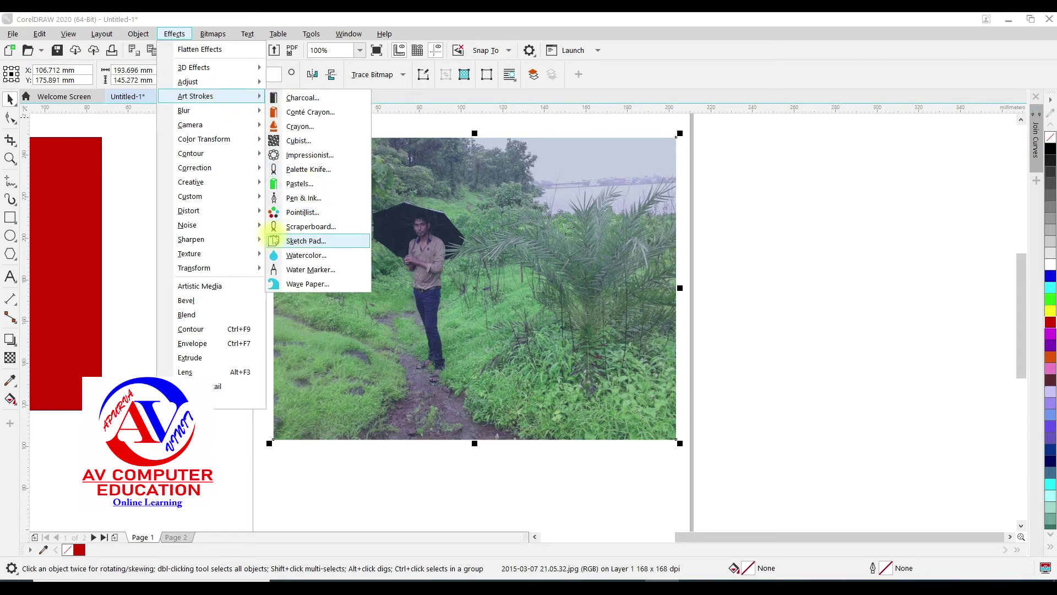
pyautogui.click(306, 256)
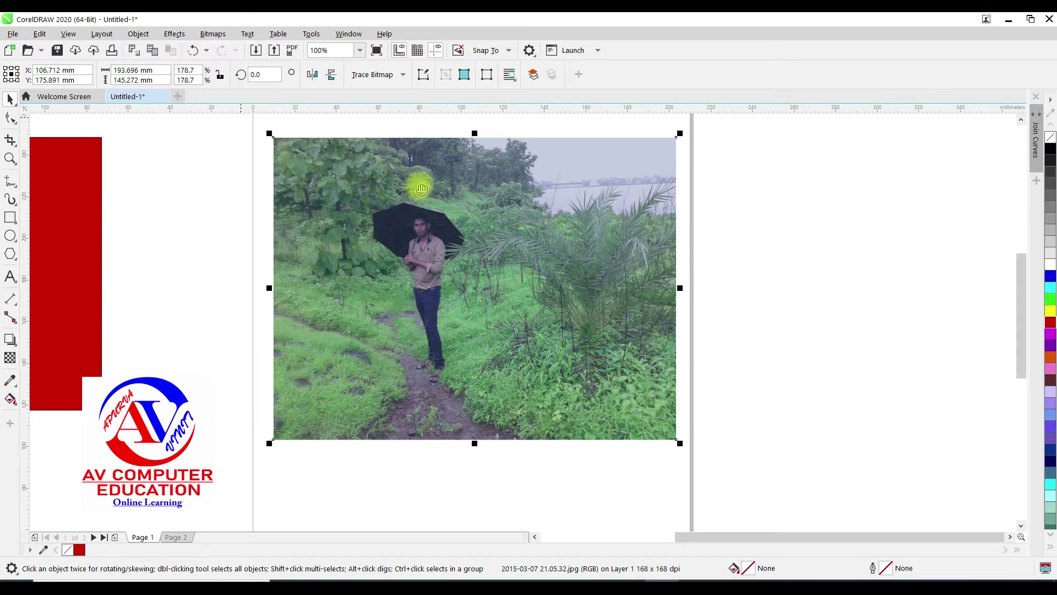
pyautogui.moveTo(434, 216); pyautogui.dragTo(584, 130)
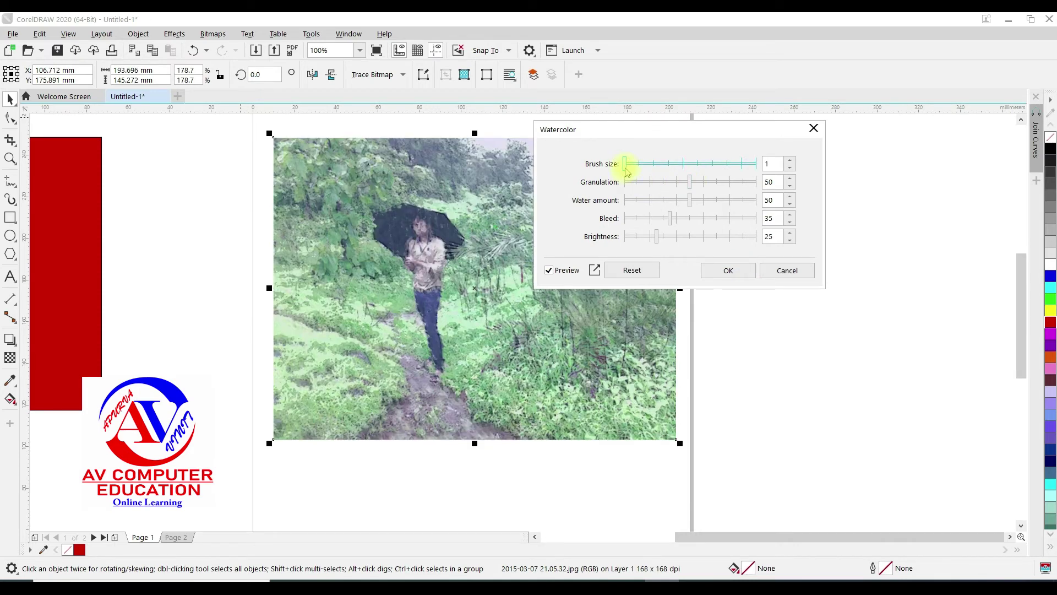
pyautogui.click(642, 165)
pyautogui.moveTo(668, 240)
pyautogui.mouseDown()
pyautogui.moveTo(696, 237)
pyautogui.moveTo(703, 219)
pyautogui.moveTo(652, 186)
pyautogui.mouseUp()
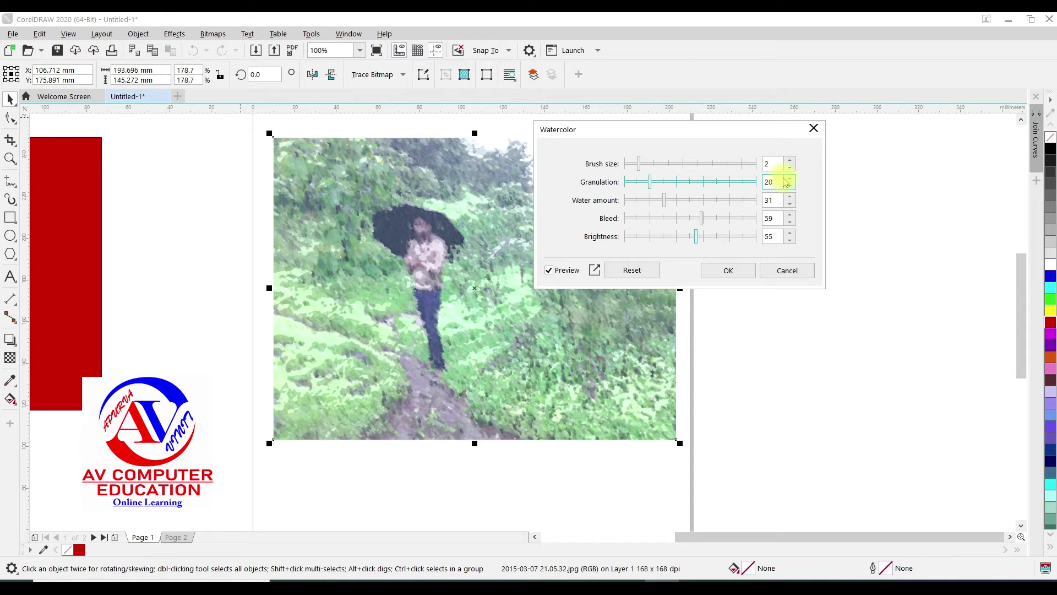
pyautogui.doubleClick(774, 200)
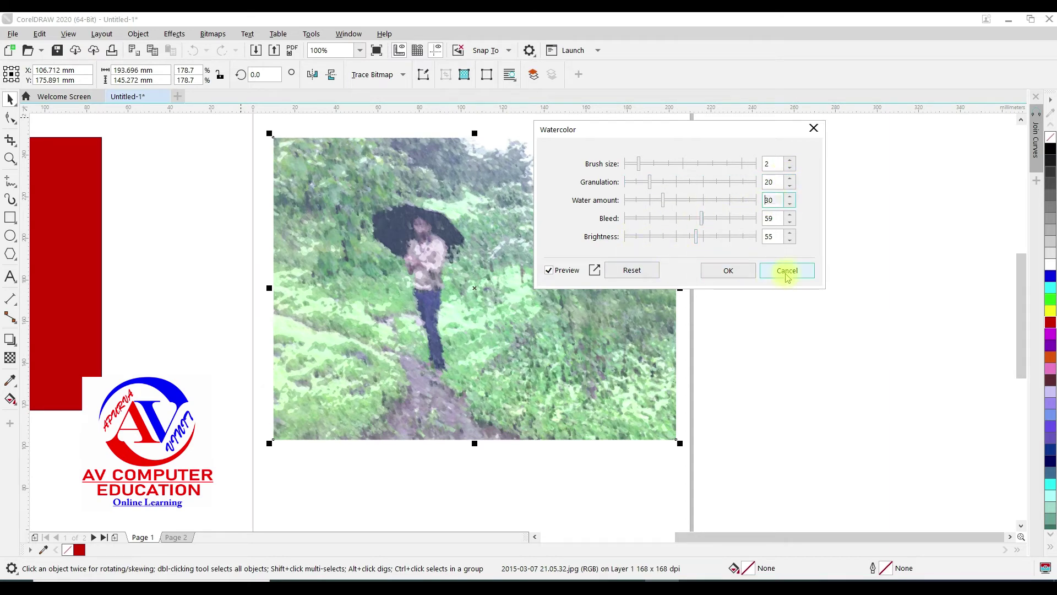
pyautogui.click(788, 272)
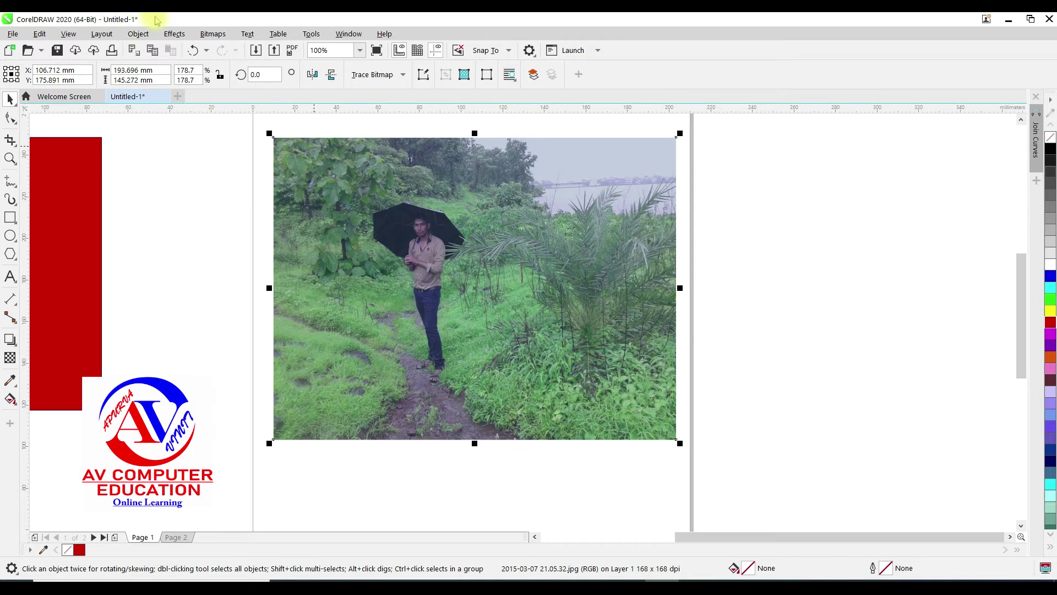
pyautogui.click(175, 34)
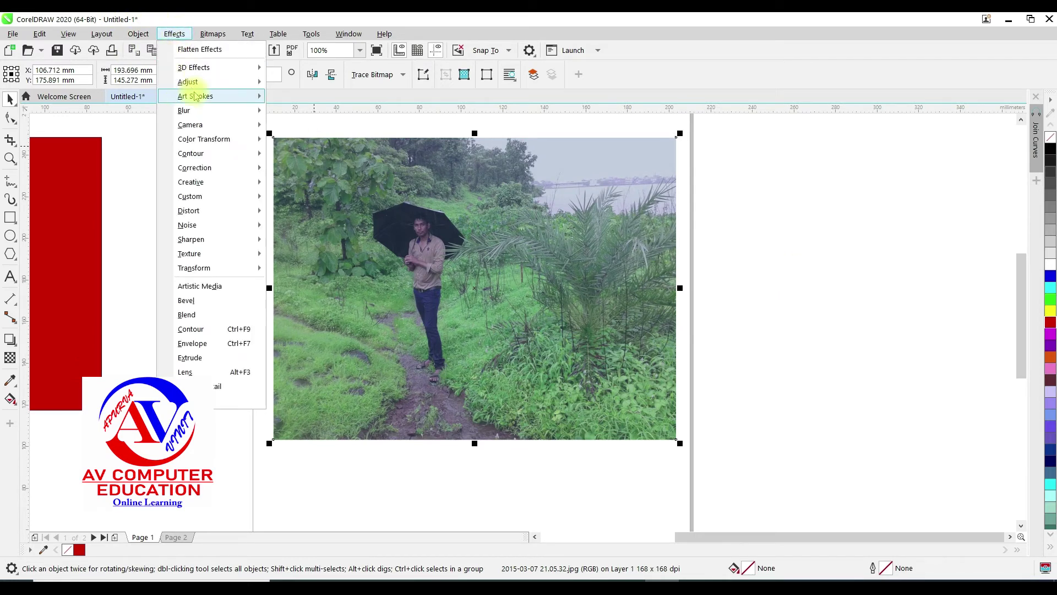
pyautogui.moveTo(196, 96)
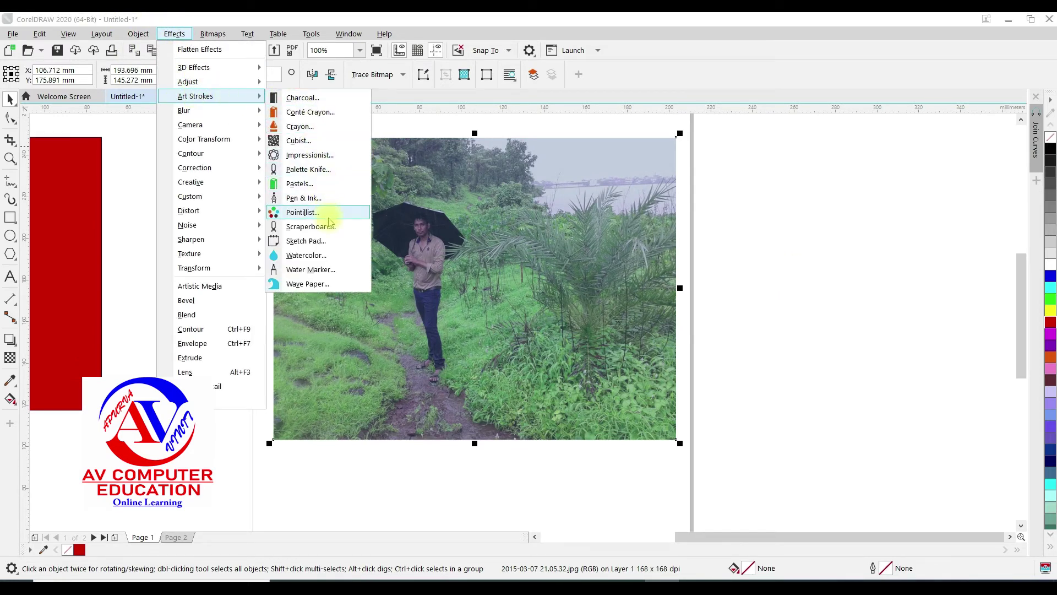
# Preview black-and-white Wave Paper with higher brush pressure on the photo, then cancel.
pyautogui.click(315, 284)
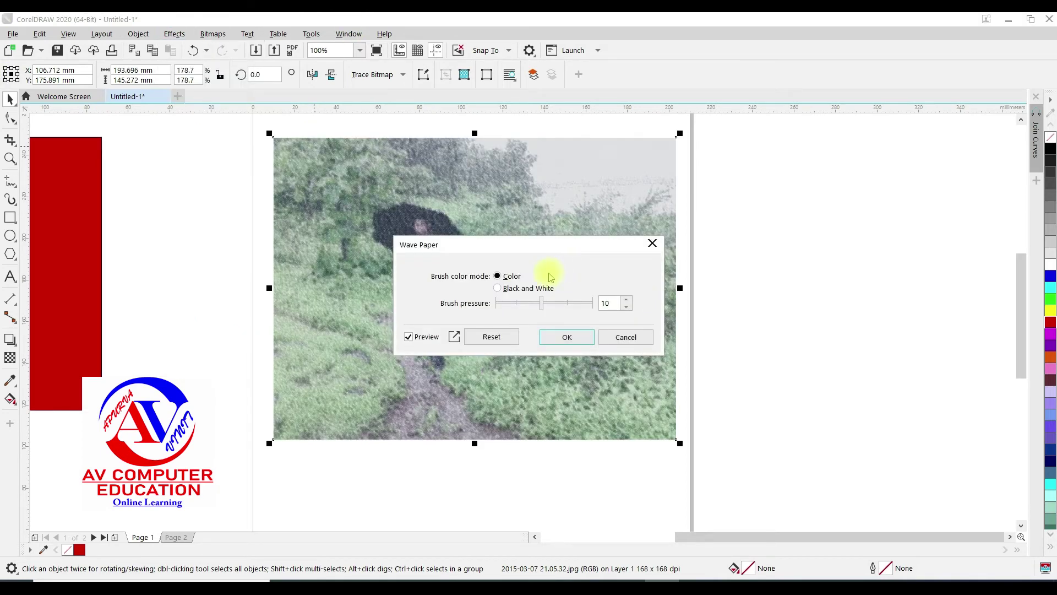
pyautogui.moveTo(525, 246)
pyautogui.mouseDown()
pyautogui.moveTo(672, 229)
pyautogui.moveTo(743, 166)
pyautogui.mouseUp()
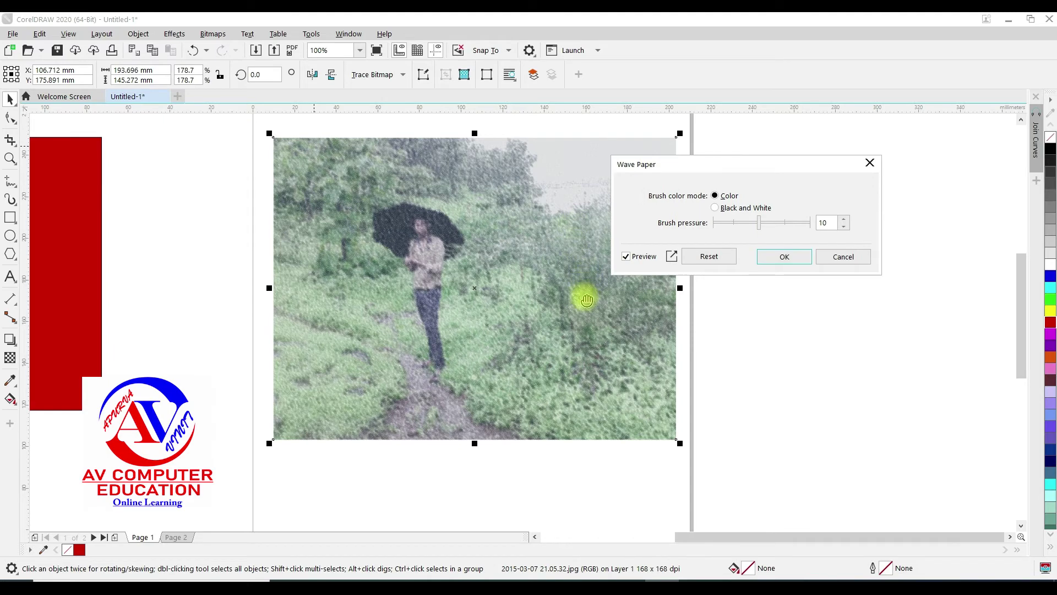
pyautogui.moveTo(759, 219); pyautogui.dragTo(798, 224)
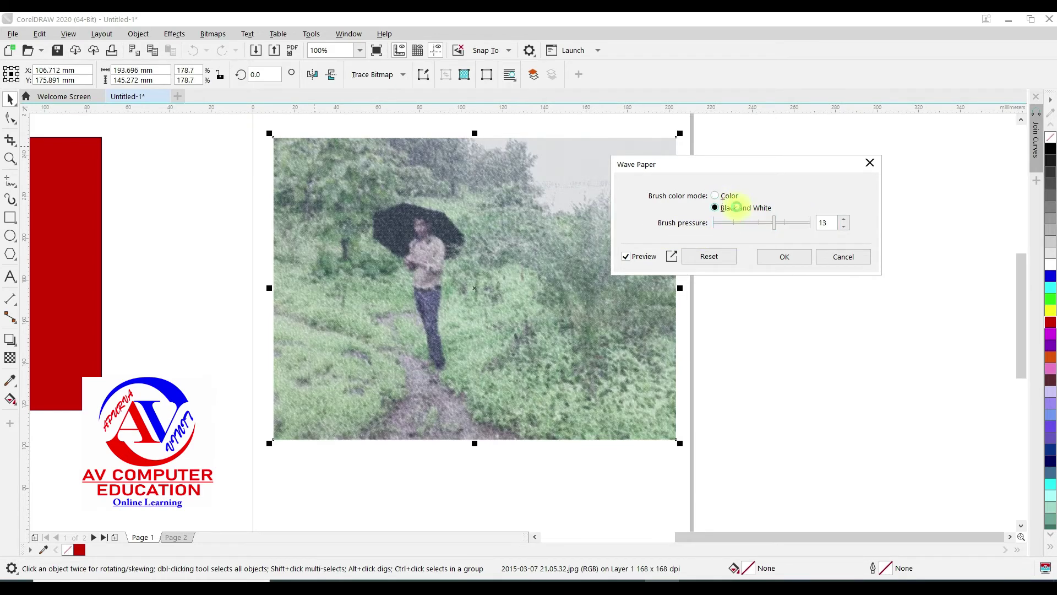
pyautogui.click(855, 258)
pyautogui.click(175, 34)
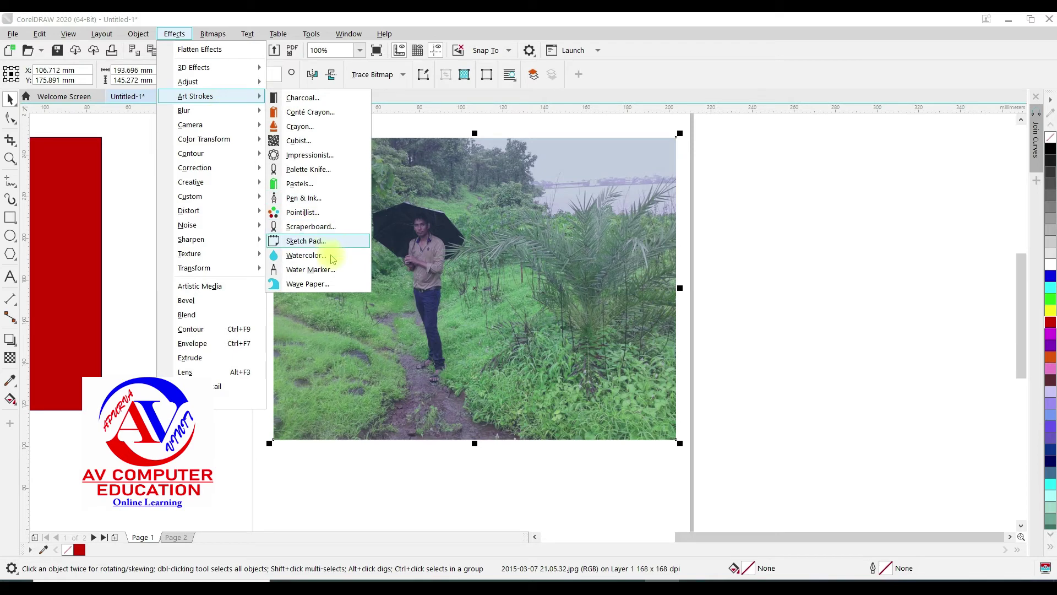
pyautogui.moveTo(196, 96)
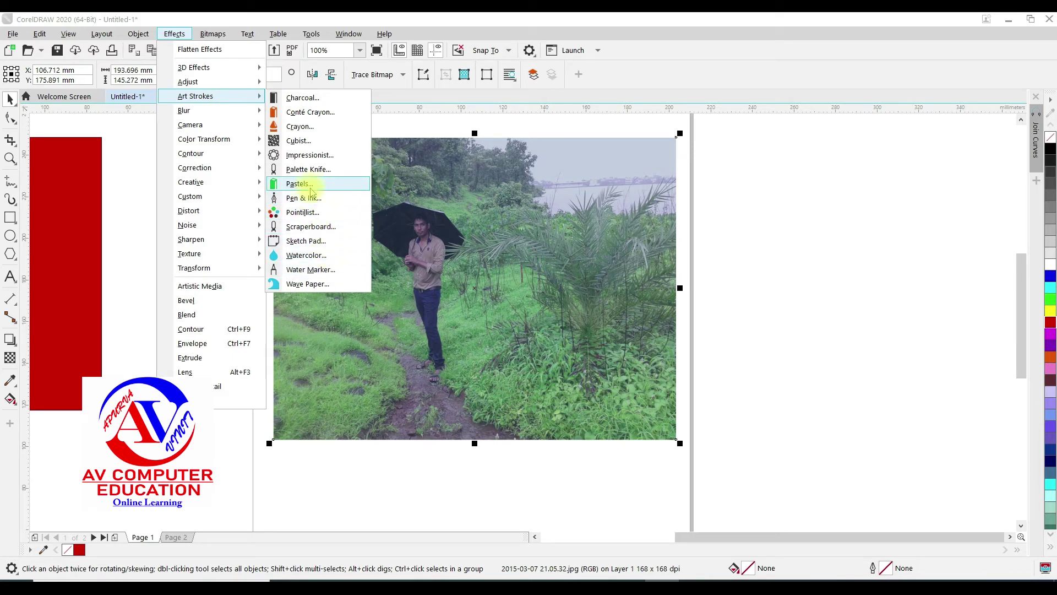
# Preview Pointillist at size 5, brightness 50 on the photo and cancel it.
pyautogui.click(307, 214)
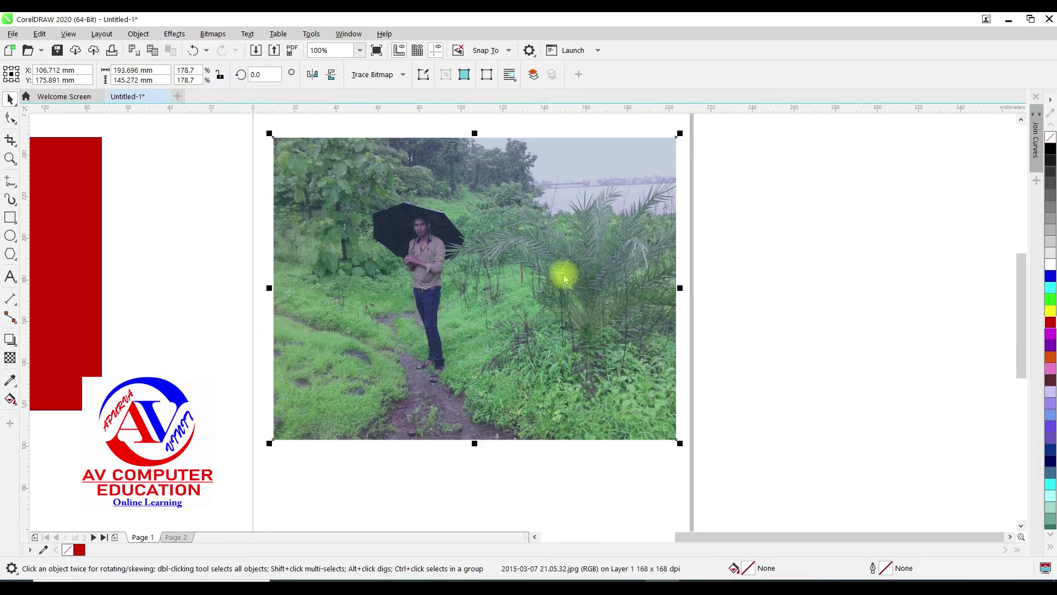
pyautogui.moveTo(501, 239); pyautogui.dragTo(733, 159)
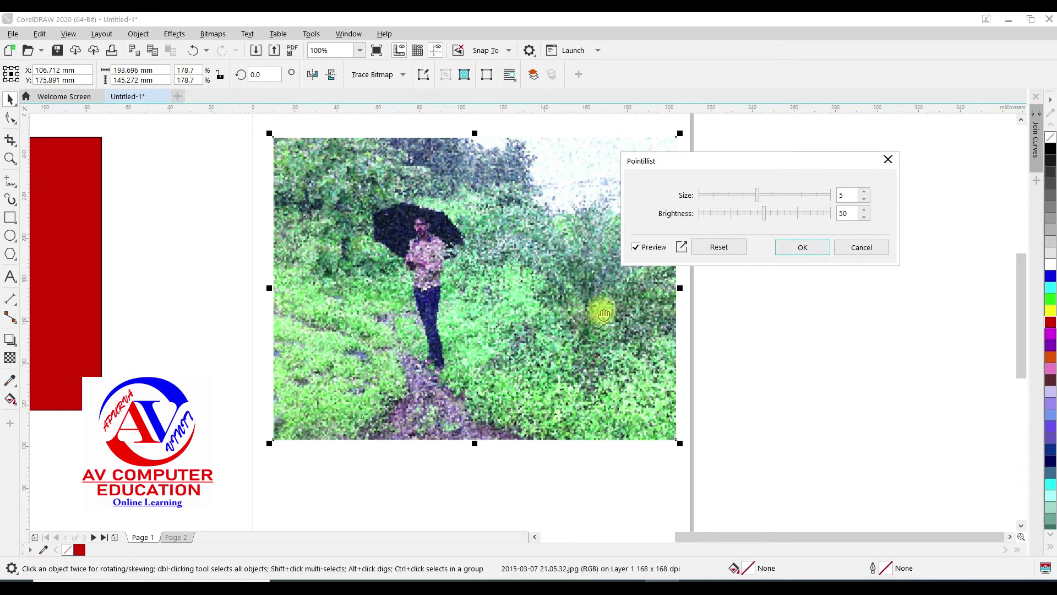
pyautogui.click(861, 247)
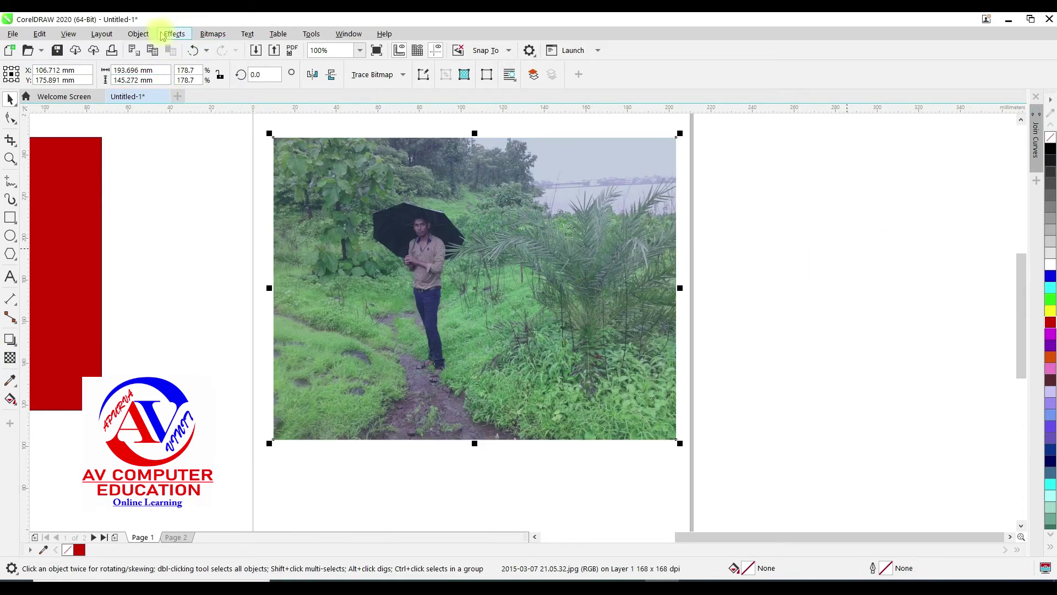
pyautogui.click(168, 35)
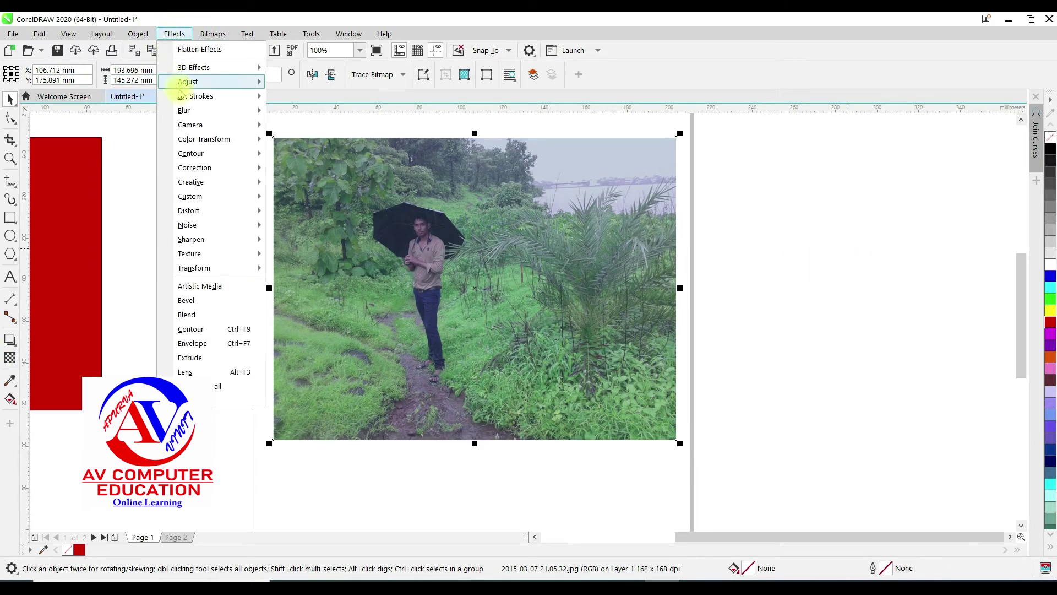
pyautogui.moveTo(196, 96)
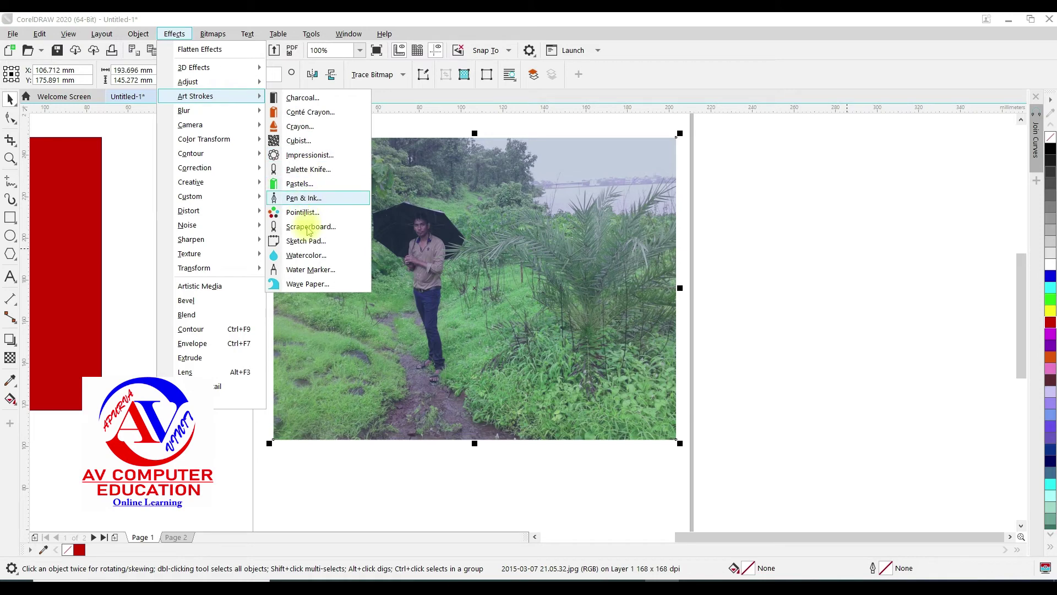
pyautogui.click(324, 170)
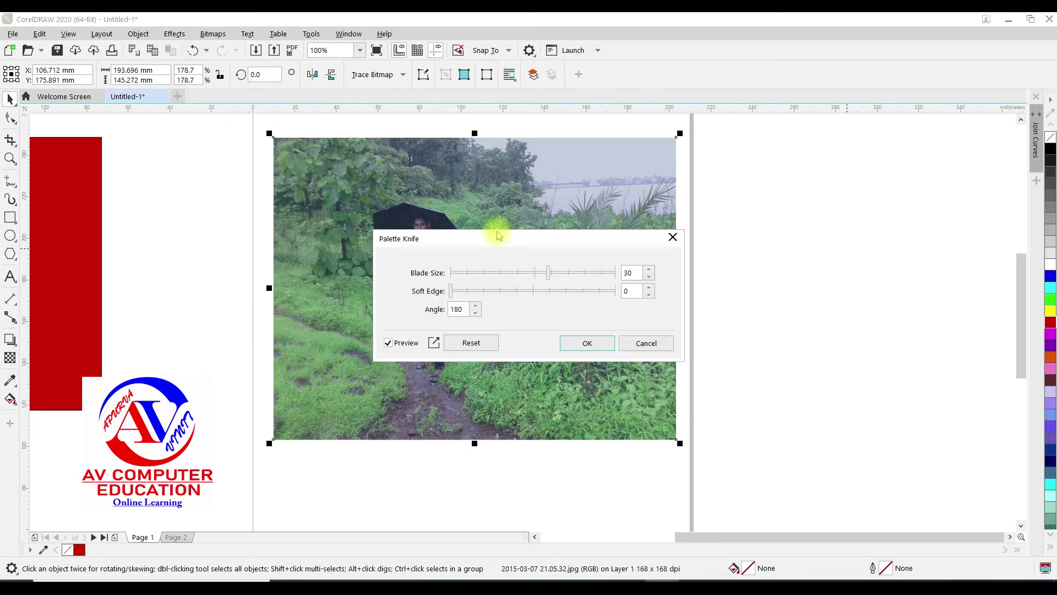
pyautogui.moveTo(516, 237); pyautogui.dragTo(682, 190)
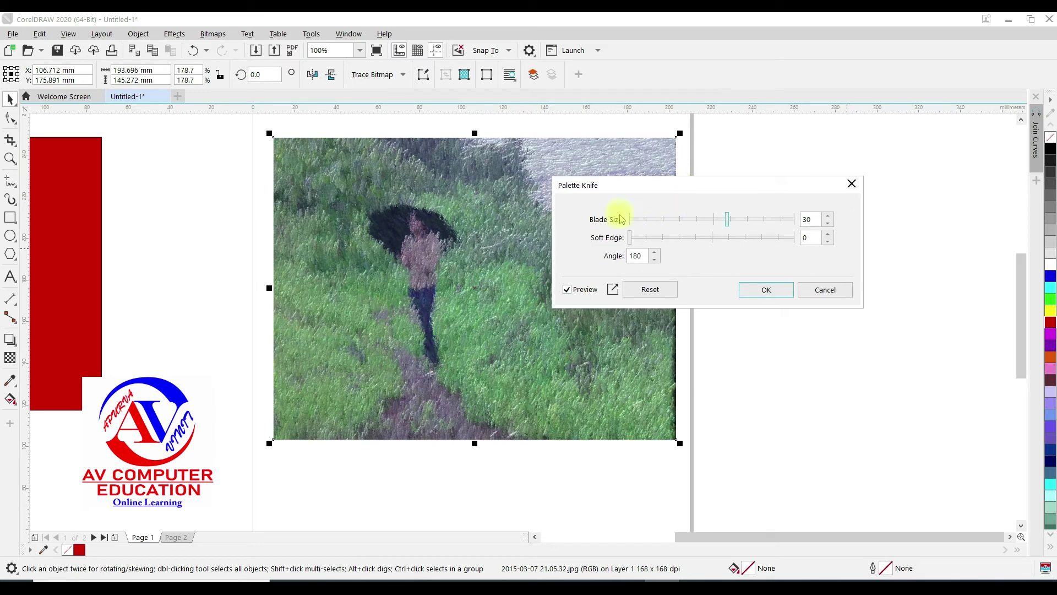
pyautogui.moveTo(611, 186); pyautogui.dragTo(711, 200)
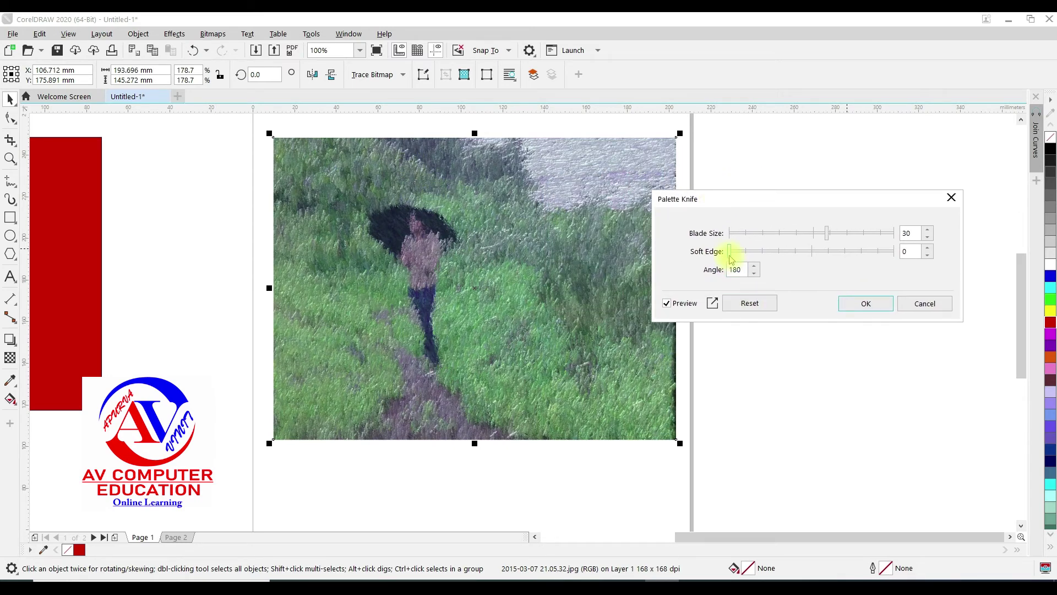
pyautogui.moveTo(730, 251); pyautogui.dragTo(779, 251)
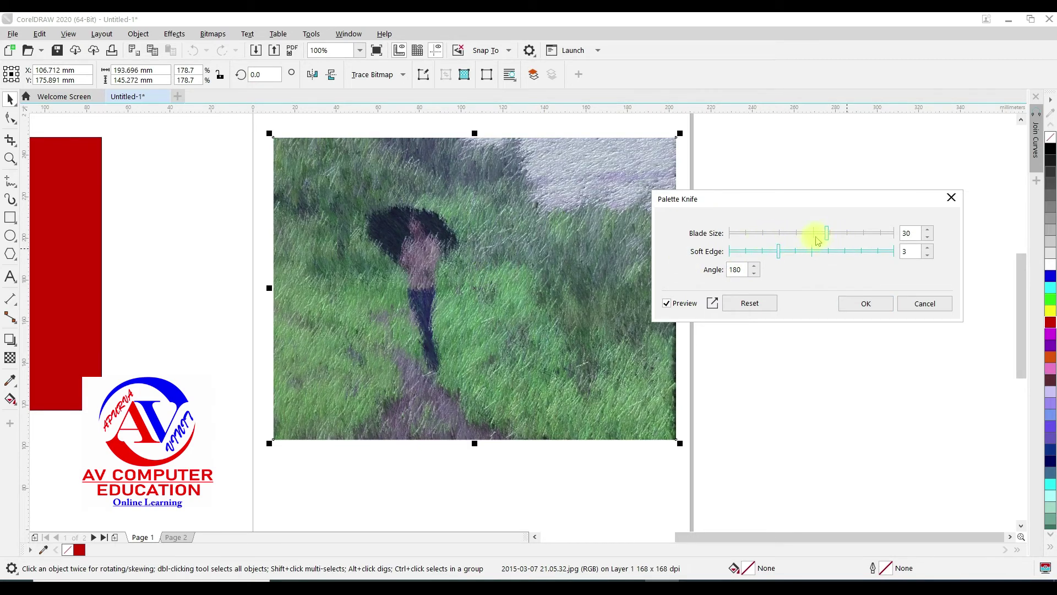
pyautogui.click(834, 233)
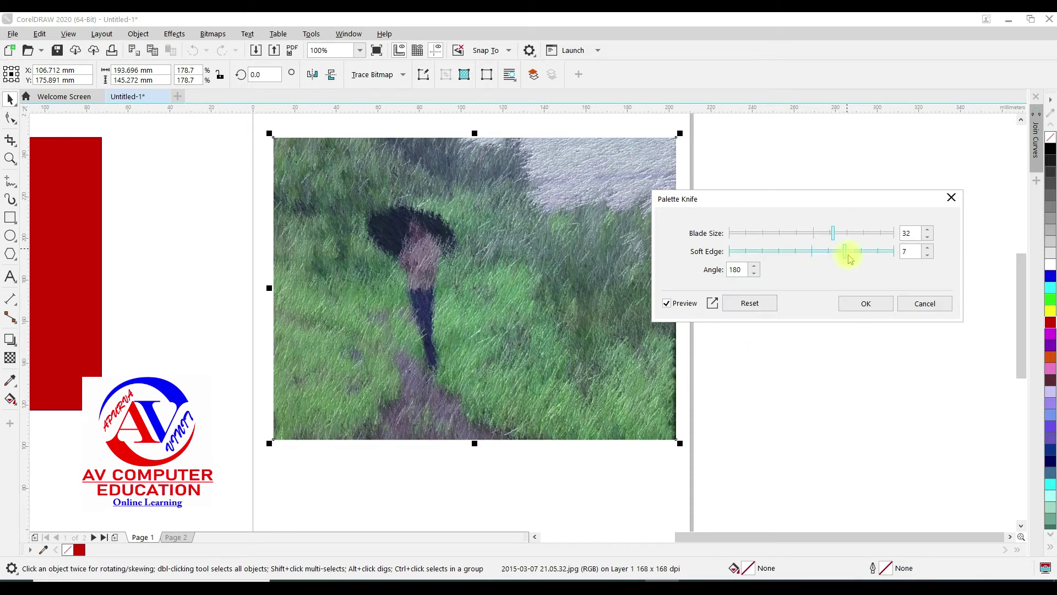
pyautogui.click(880, 234)
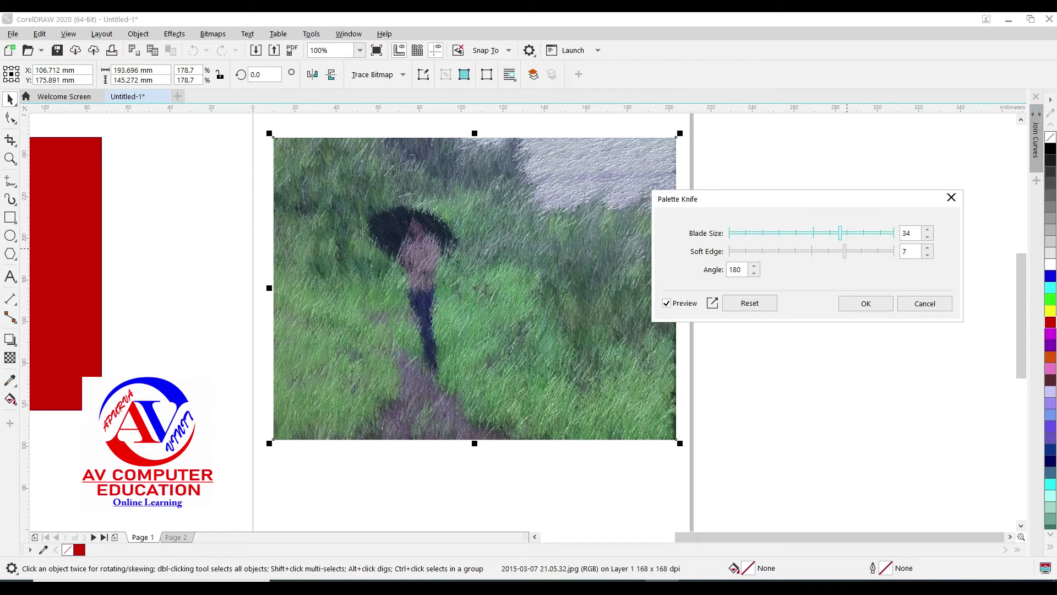
pyautogui.click(934, 303)
pyautogui.click(174, 34)
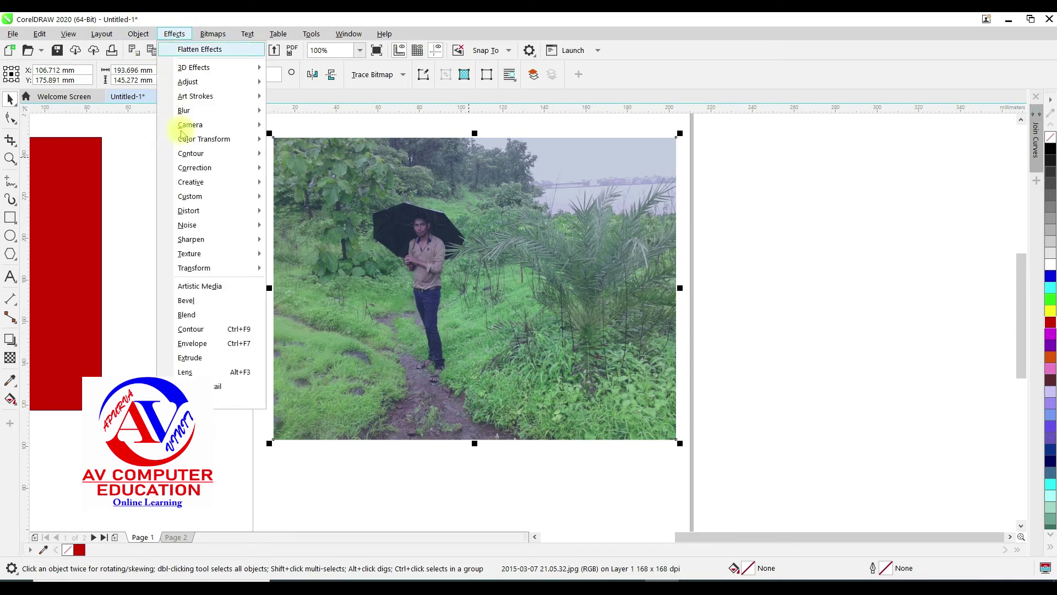
pyautogui.click(208, 99)
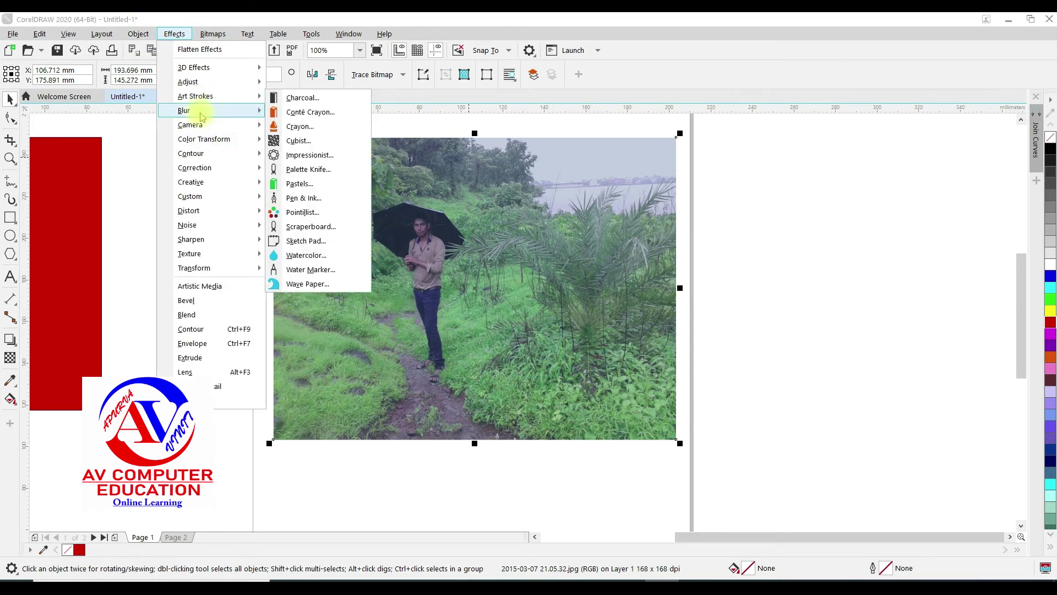
pyautogui.moveTo(184, 110)
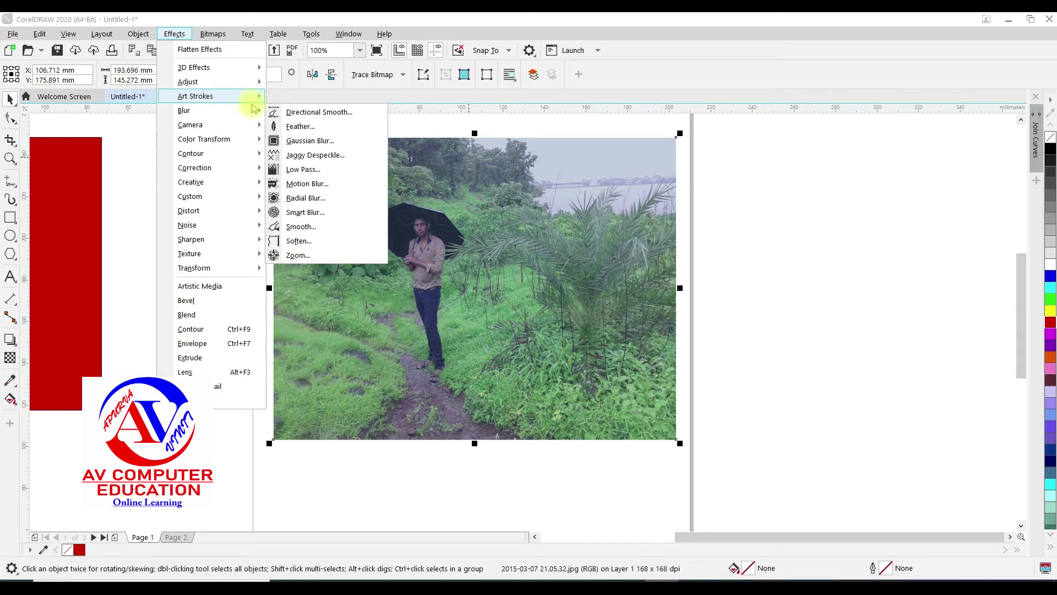
pyautogui.click(313, 112)
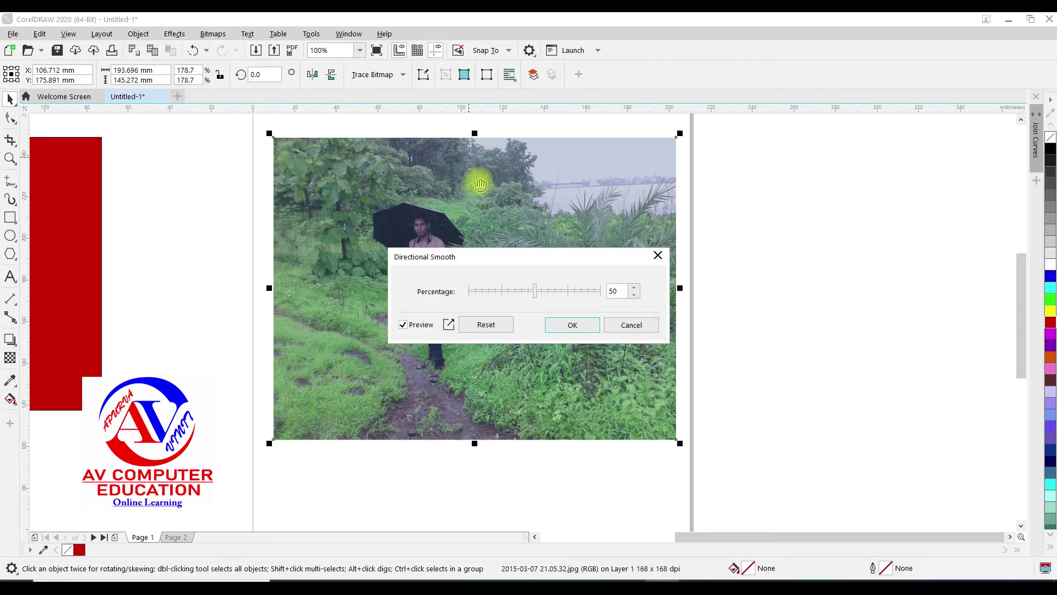
pyautogui.moveTo(477, 257); pyautogui.dragTo(666, 217)
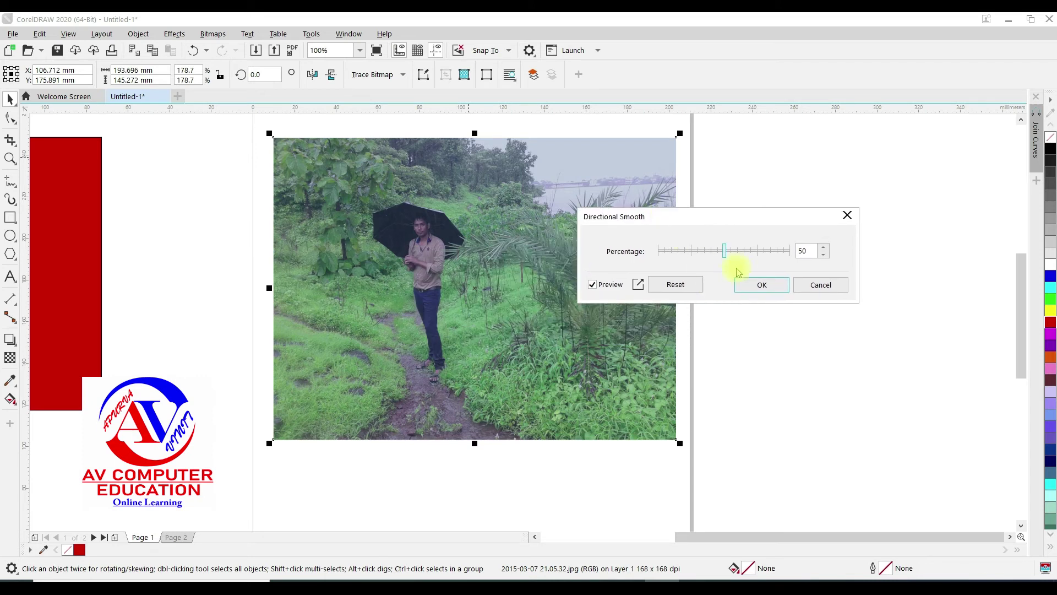
pyautogui.moveTo(731, 253); pyautogui.dragTo(786, 253)
pyautogui.click(823, 286)
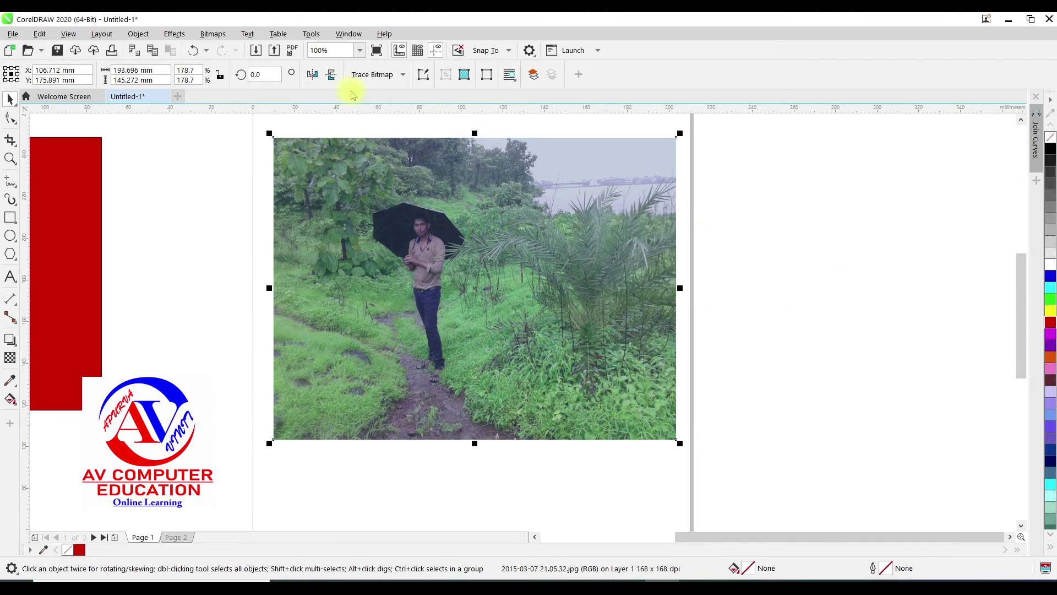
pyautogui.click(171, 33)
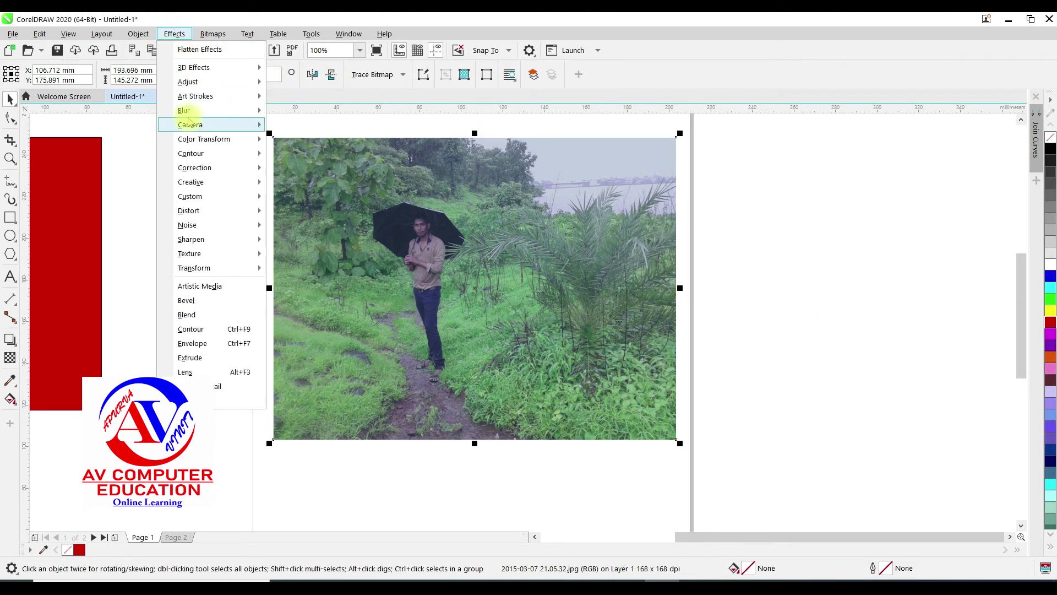
pyautogui.moveTo(198, 110)
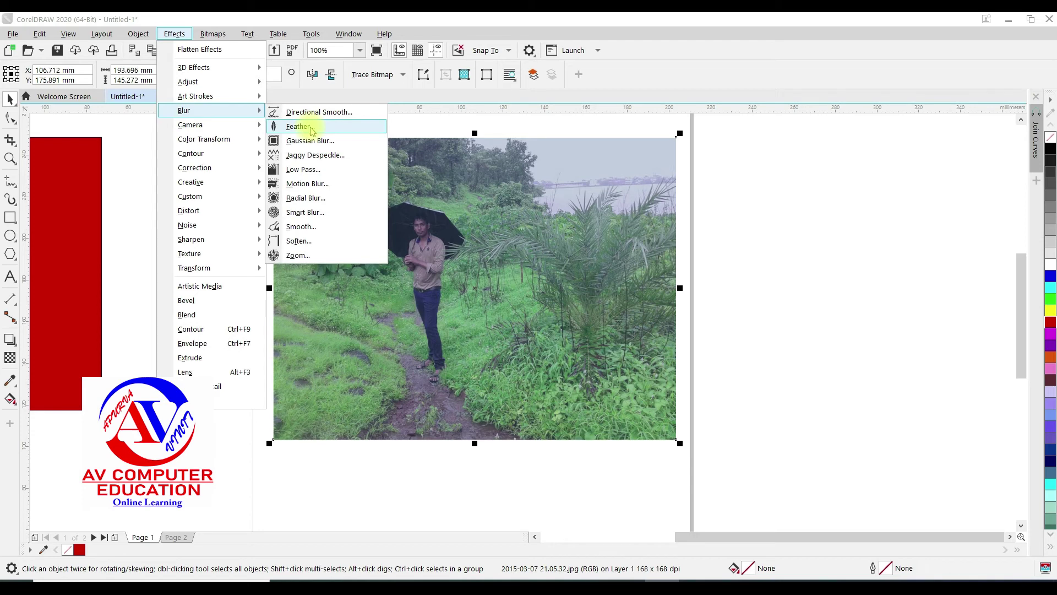
# Preview Feather on the photo, raising the width from 177 to 477.
pyautogui.click(311, 128)
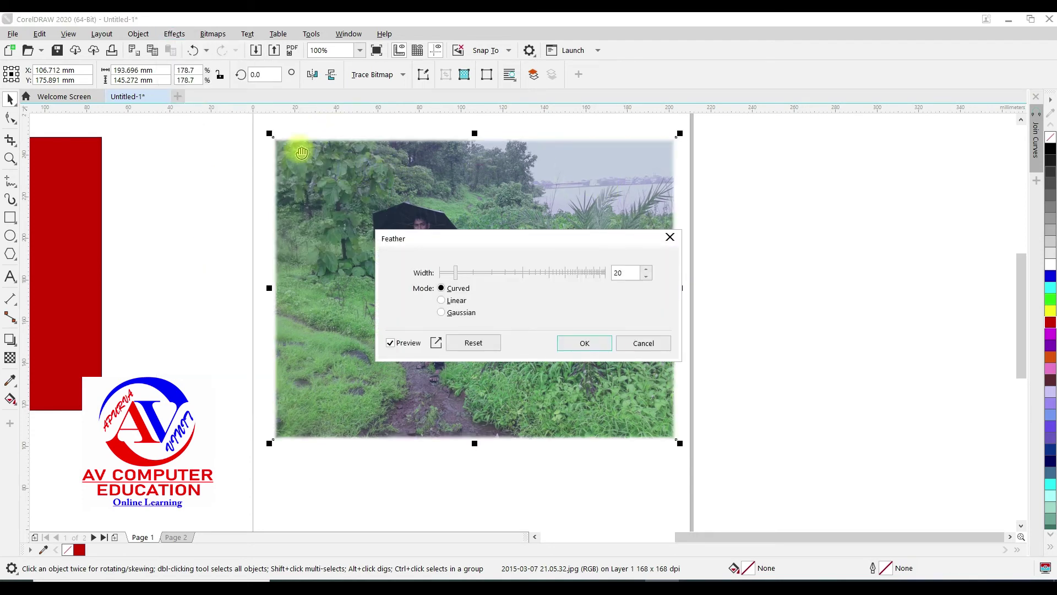
pyautogui.moveTo(538, 246); pyautogui.dragTo(772, 211)
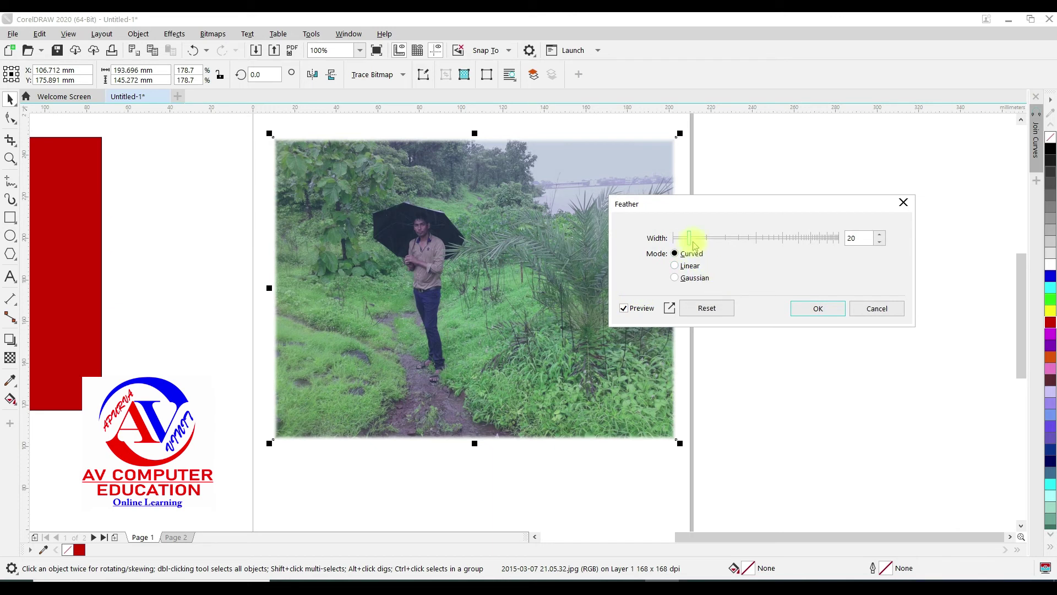
pyautogui.click(749, 234)
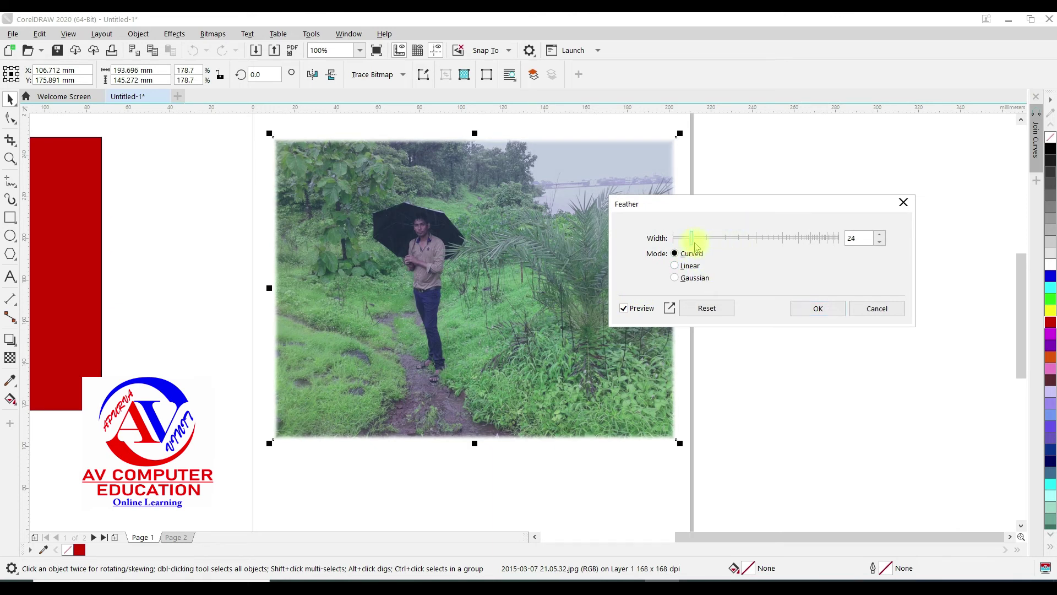
pyautogui.moveTo(712, 239); pyautogui.dragTo(744, 246)
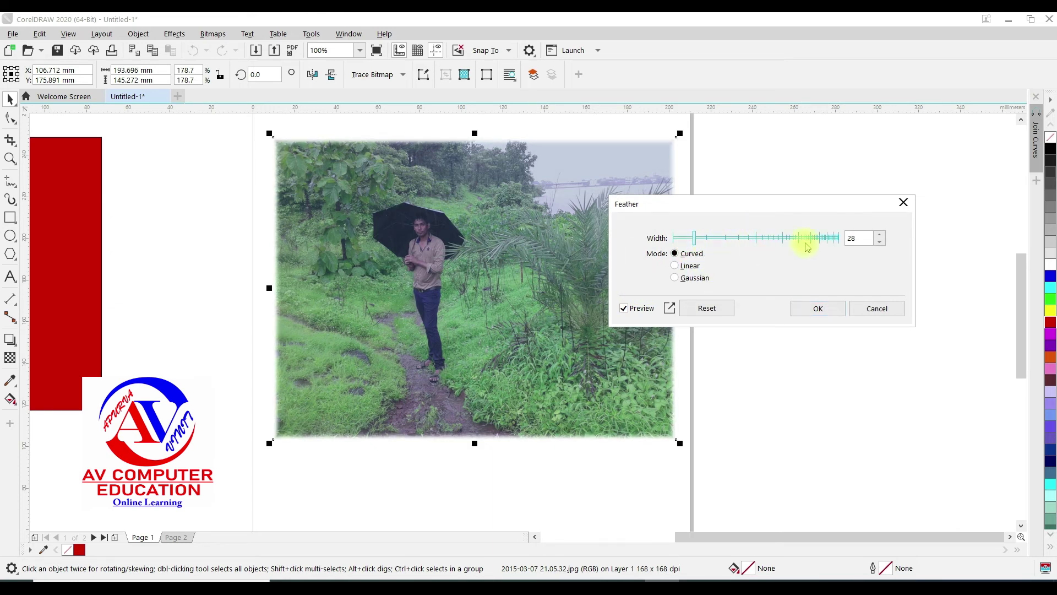
pyautogui.click(782, 239)
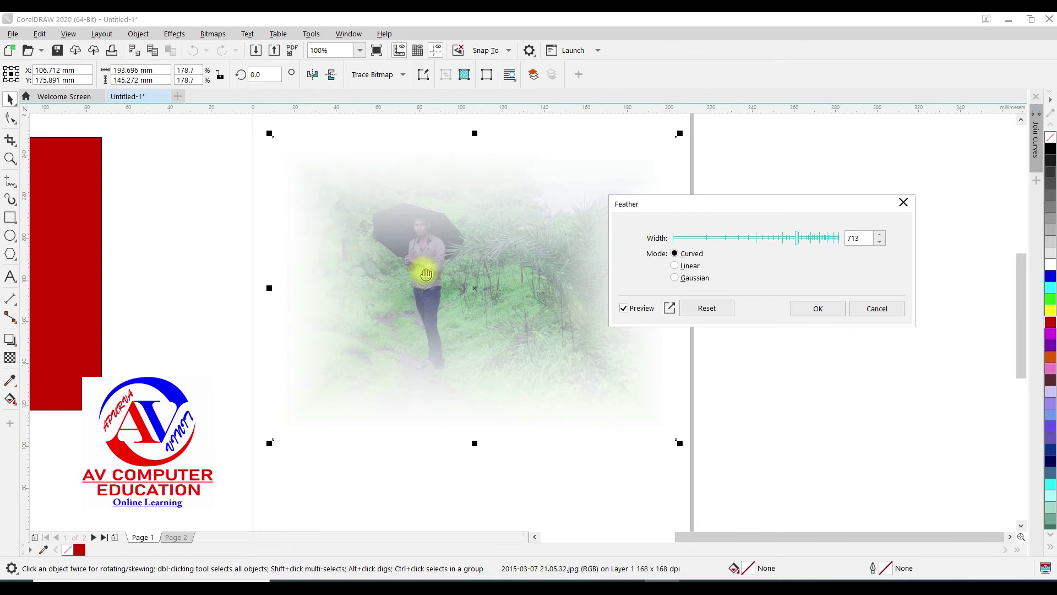
# Try Linear and Gaussian feather fades, settle on Linear, then cancel the feathering.
pyautogui.click(692, 266)
pyautogui.click(694, 280)
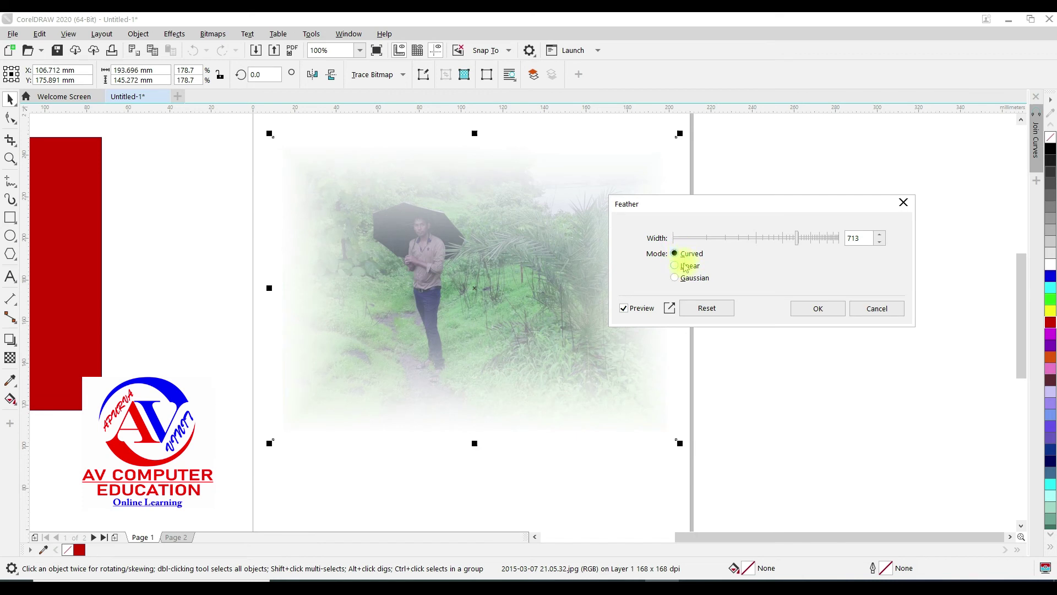
pyautogui.click(684, 266)
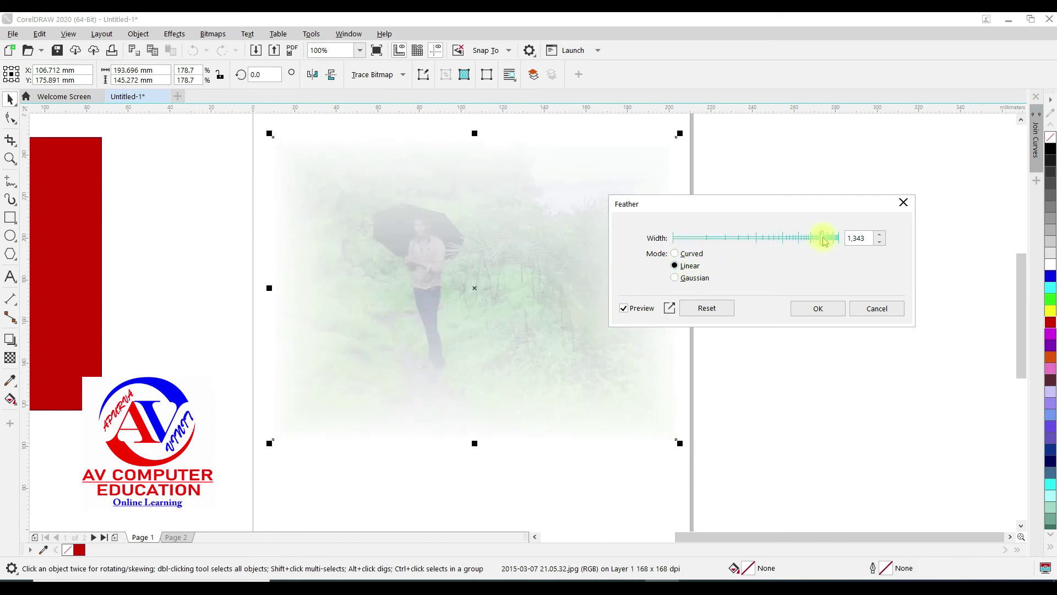
pyautogui.click(873, 307)
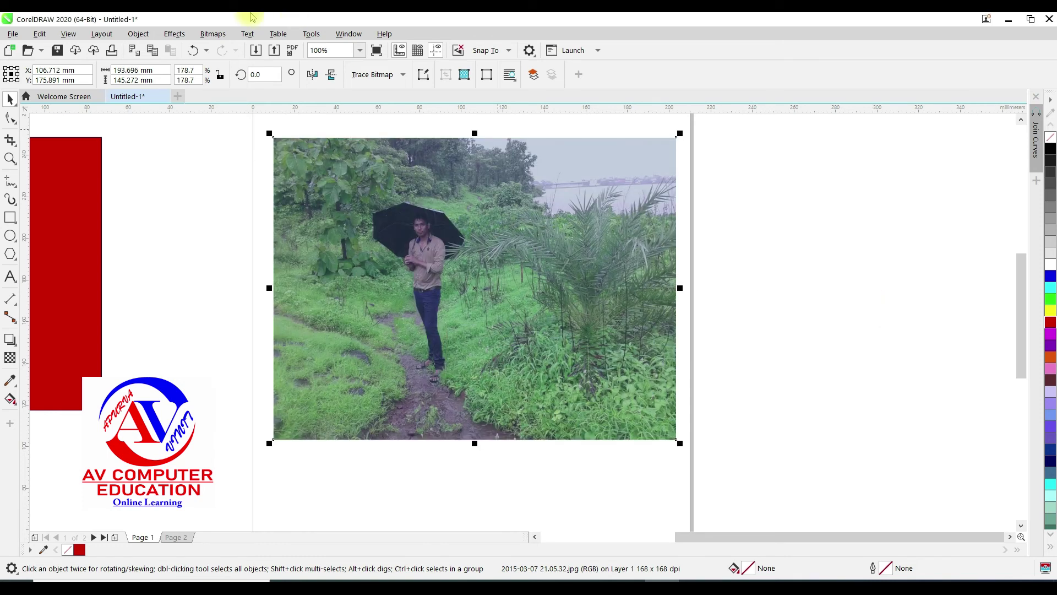
pyautogui.click(174, 34)
pyautogui.moveTo(184, 110)
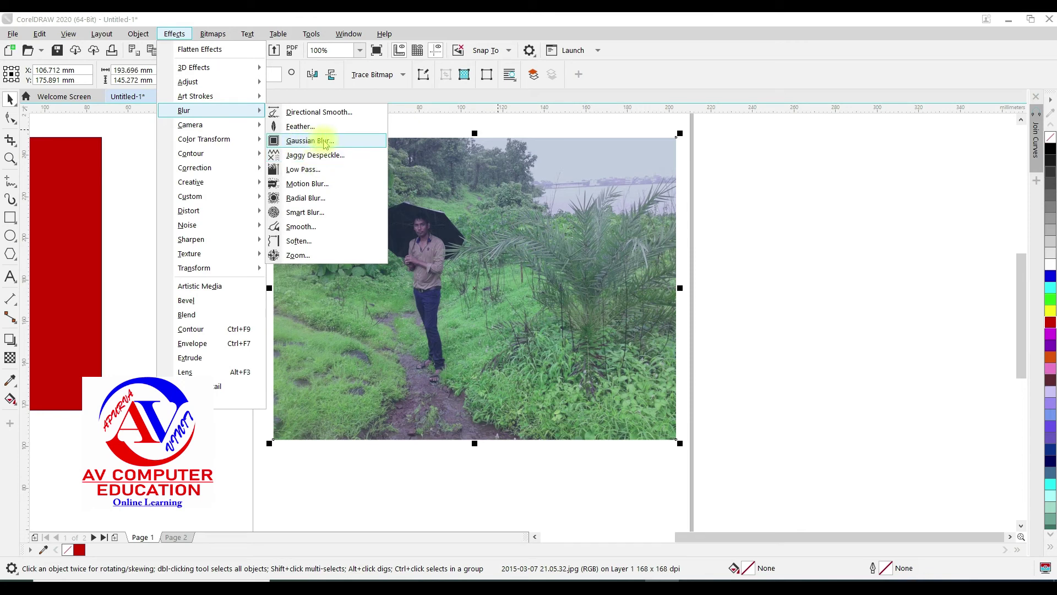
pyautogui.click(319, 141)
pyautogui.moveTo(422, 291); pyautogui.dragTo(490, 296)
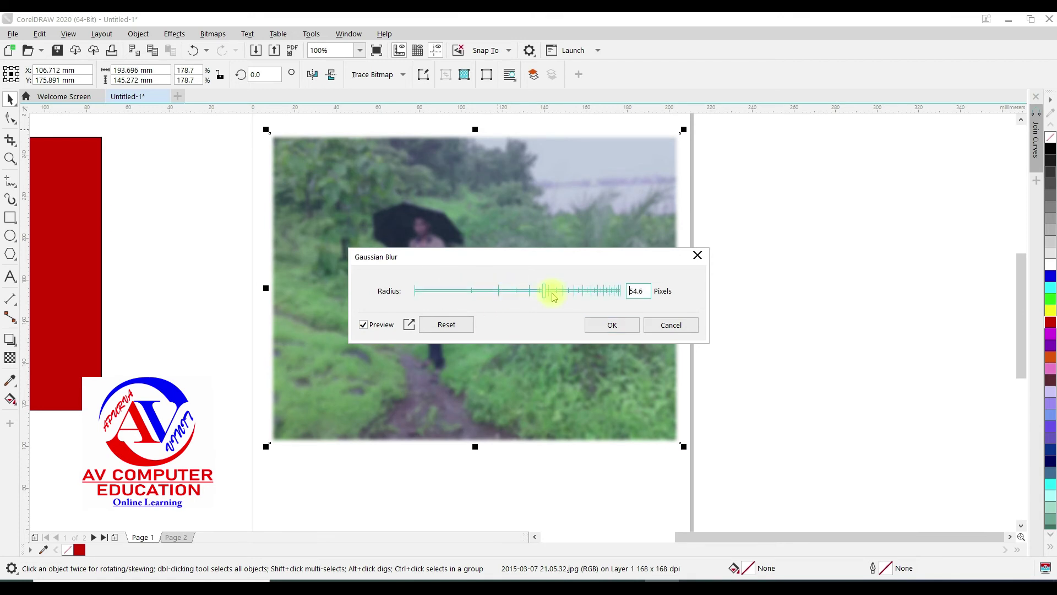
pyautogui.moveTo(583, 289); pyautogui.dragTo(612, 288)
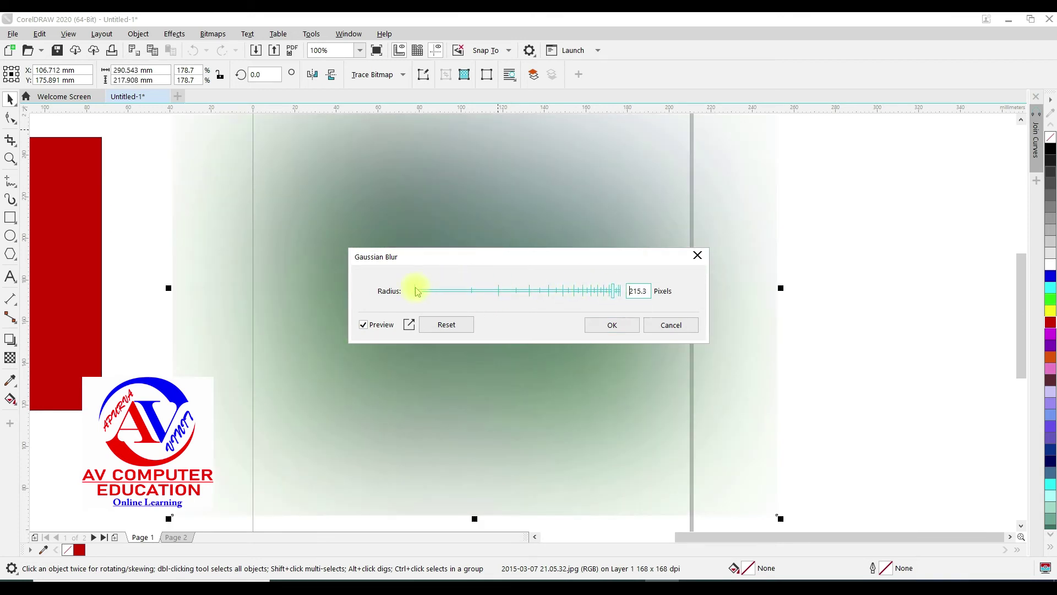
pyautogui.moveTo(436, 293); pyautogui.dragTo(527, 291)
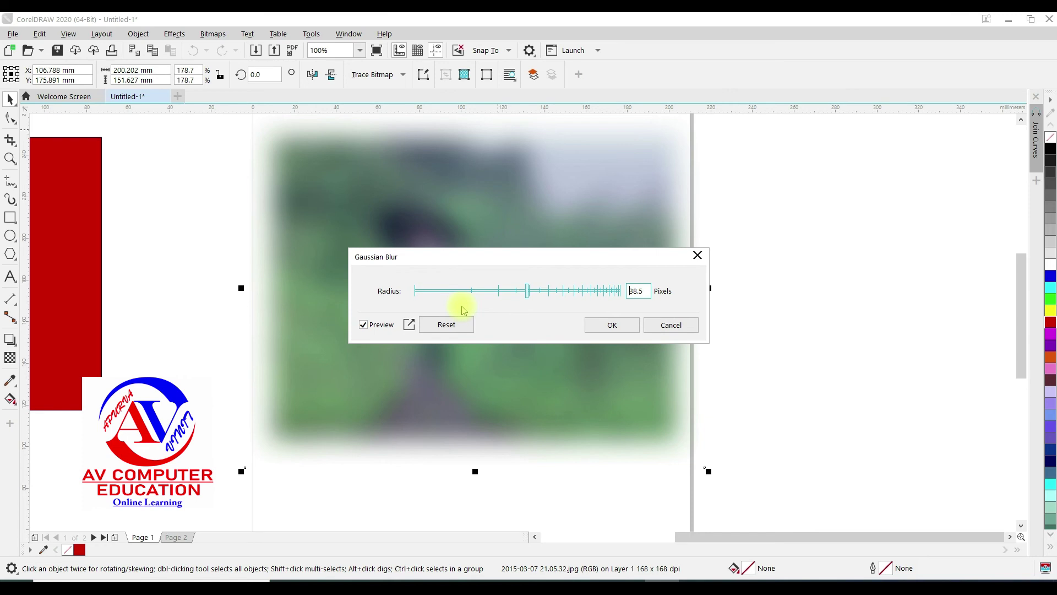
pyautogui.click(661, 324)
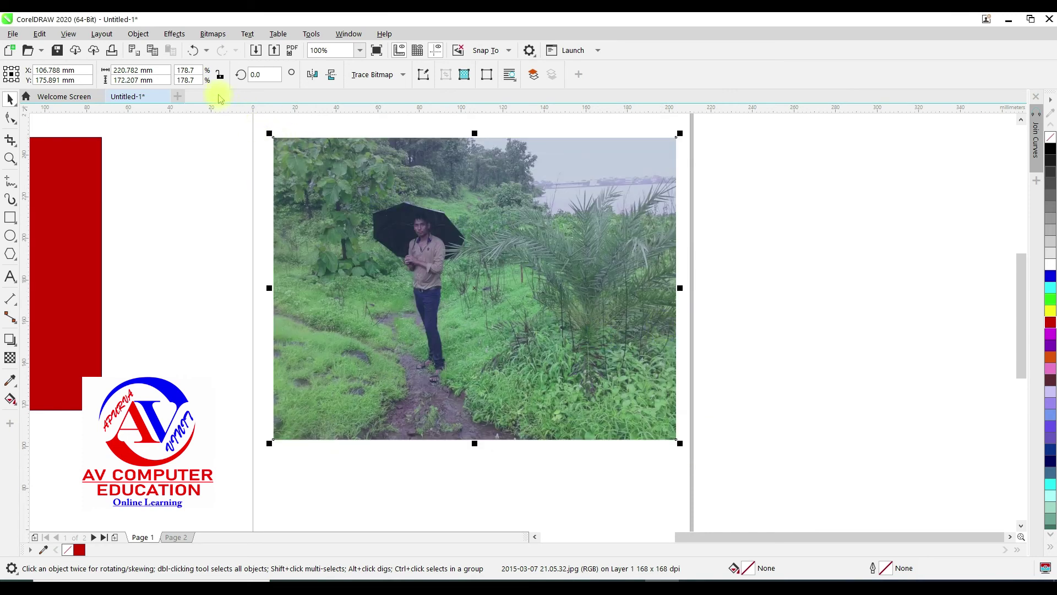
pyautogui.click(174, 33)
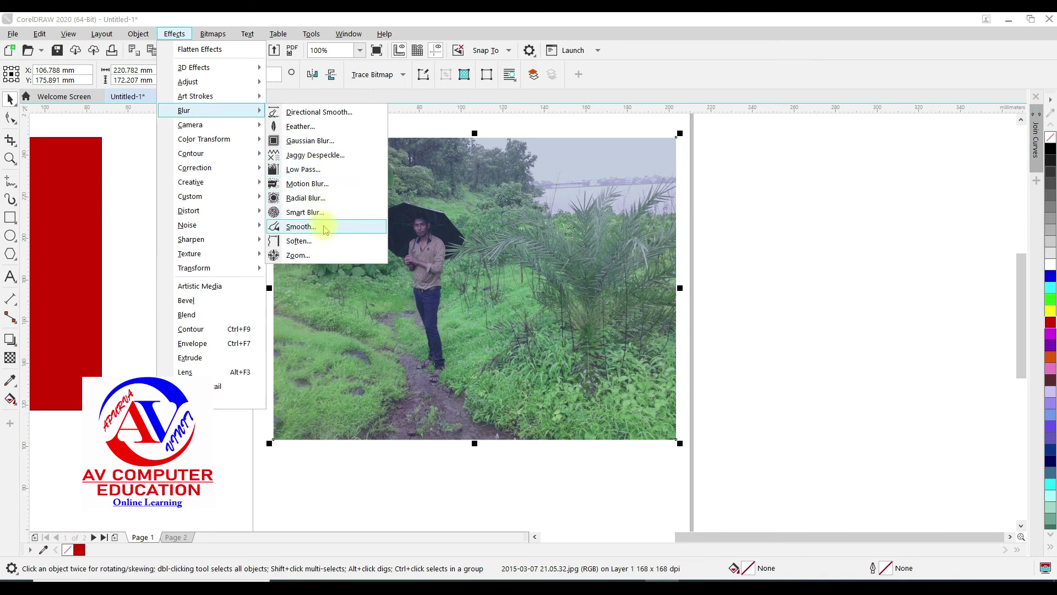
pyautogui.click(298, 255)
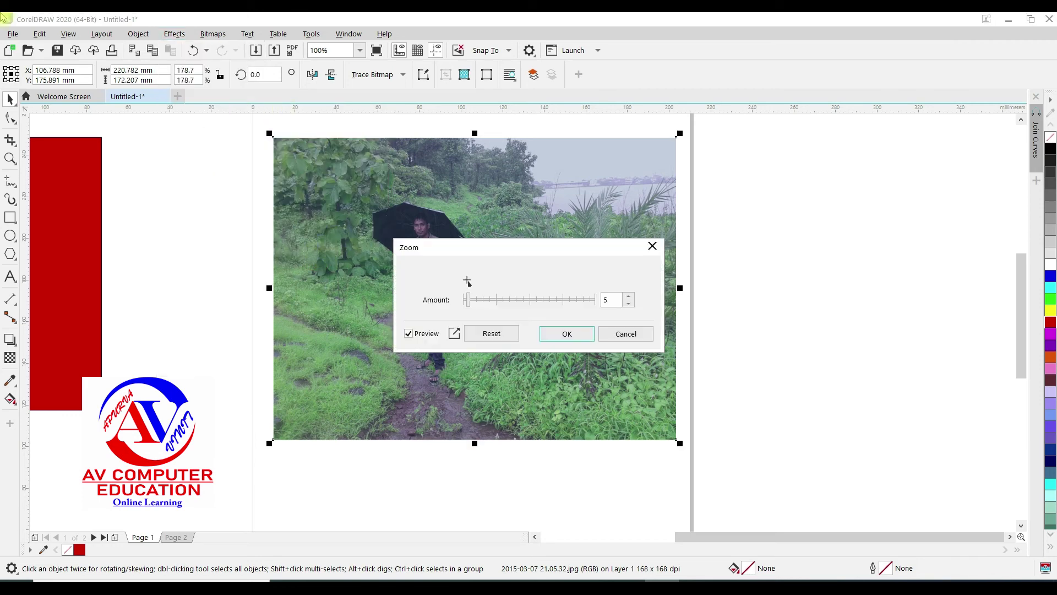
pyautogui.moveTo(474, 256); pyautogui.dragTo(656, 239)
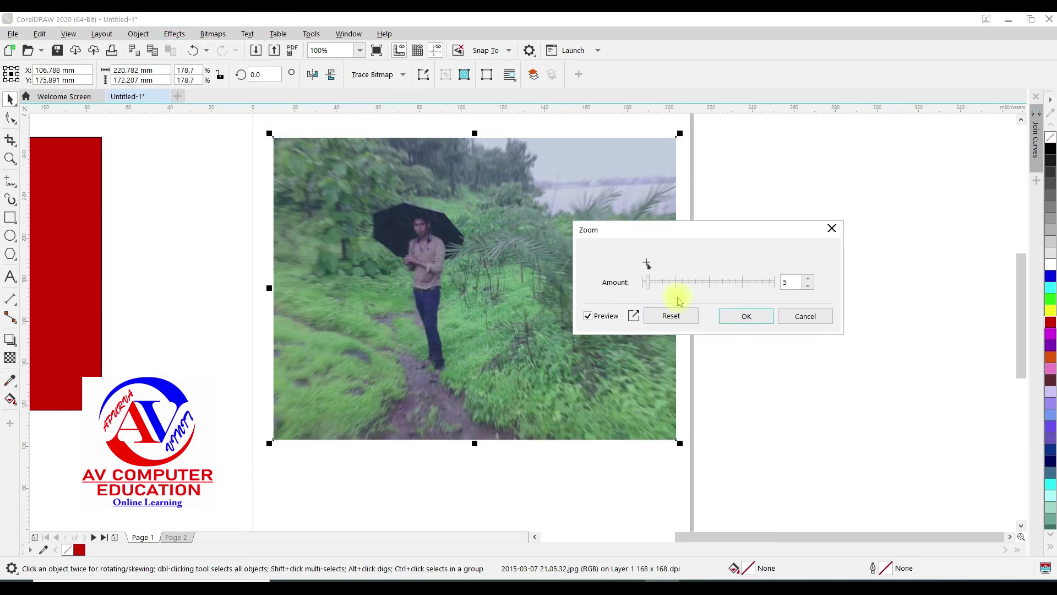
pyautogui.moveTo(661, 285); pyautogui.dragTo(708, 286)
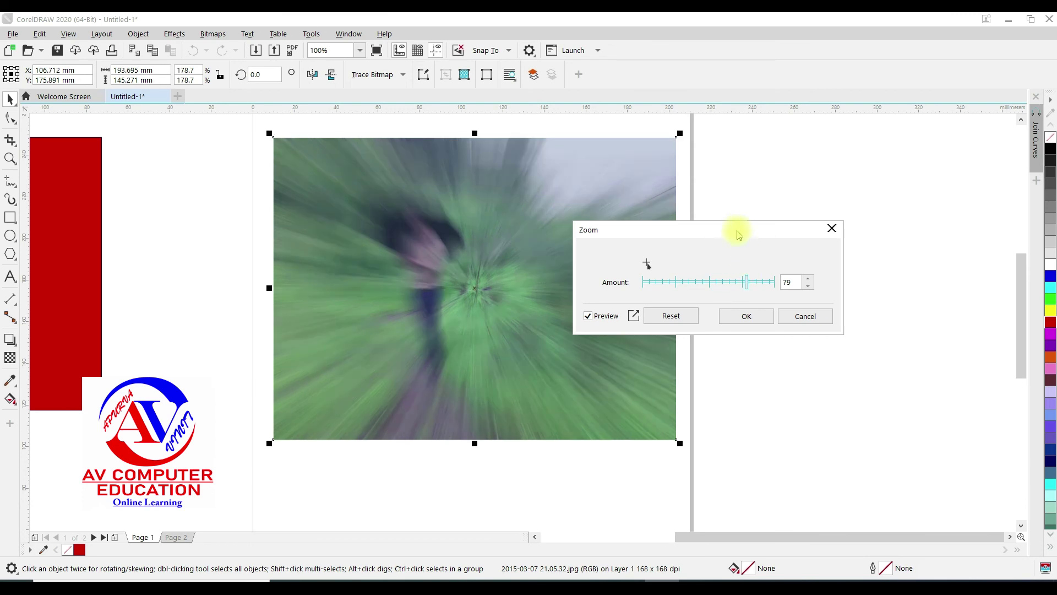
pyautogui.moveTo(739, 234); pyautogui.dragTo(873, 168)
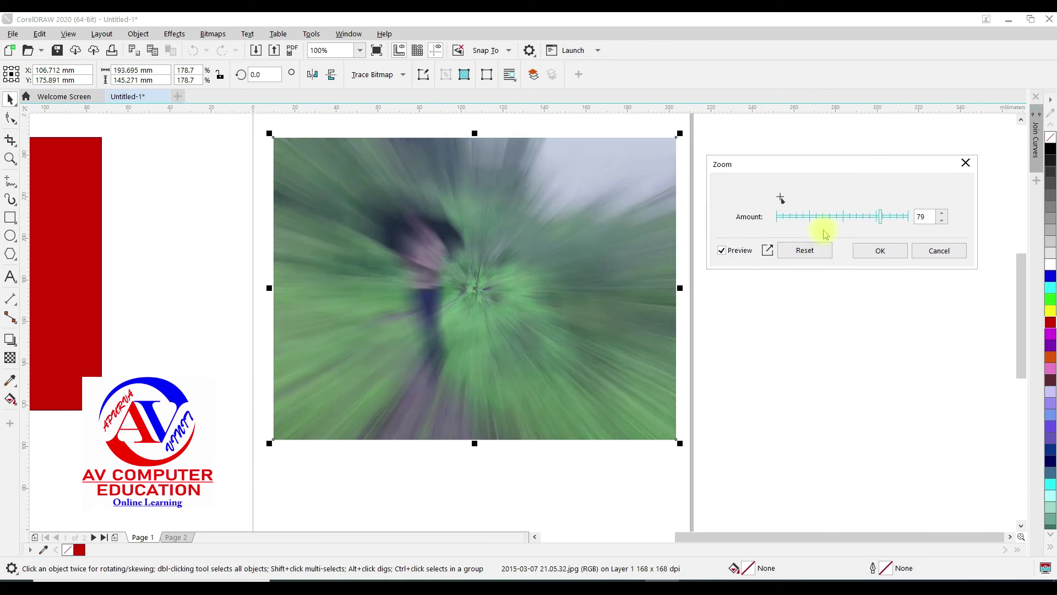
pyautogui.moveTo(825, 224); pyautogui.dragTo(885, 219)
pyautogui.click(938, 248)
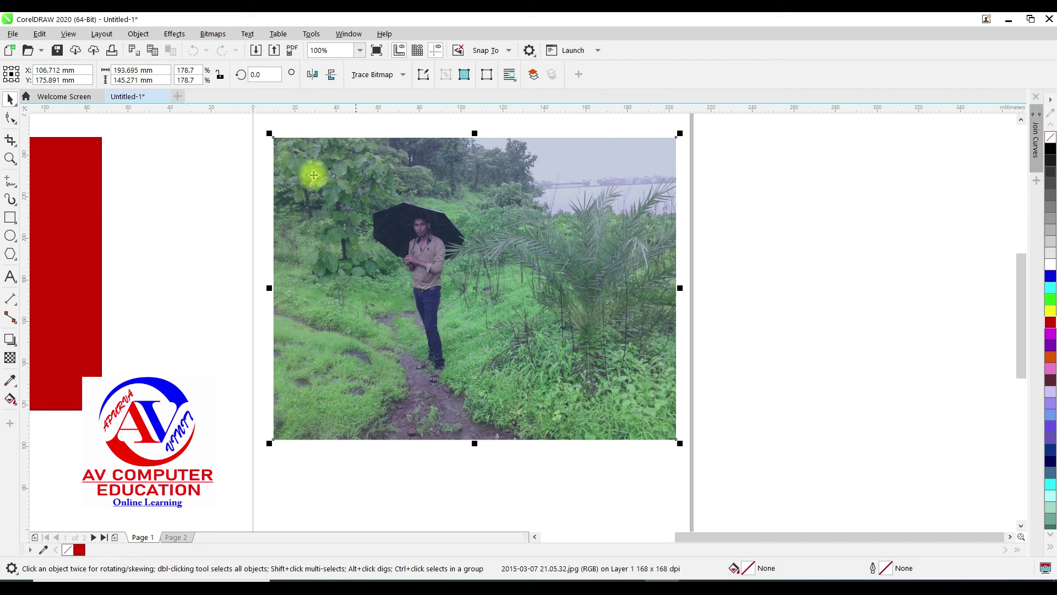
pyautogui.click(170, 34)
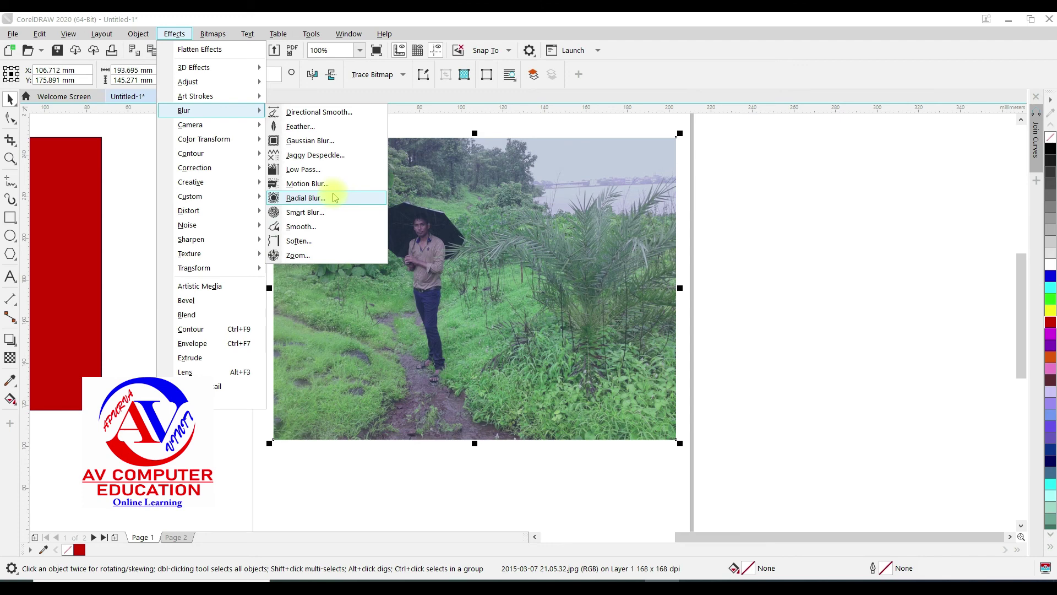
pyautogui.click(318, 219)
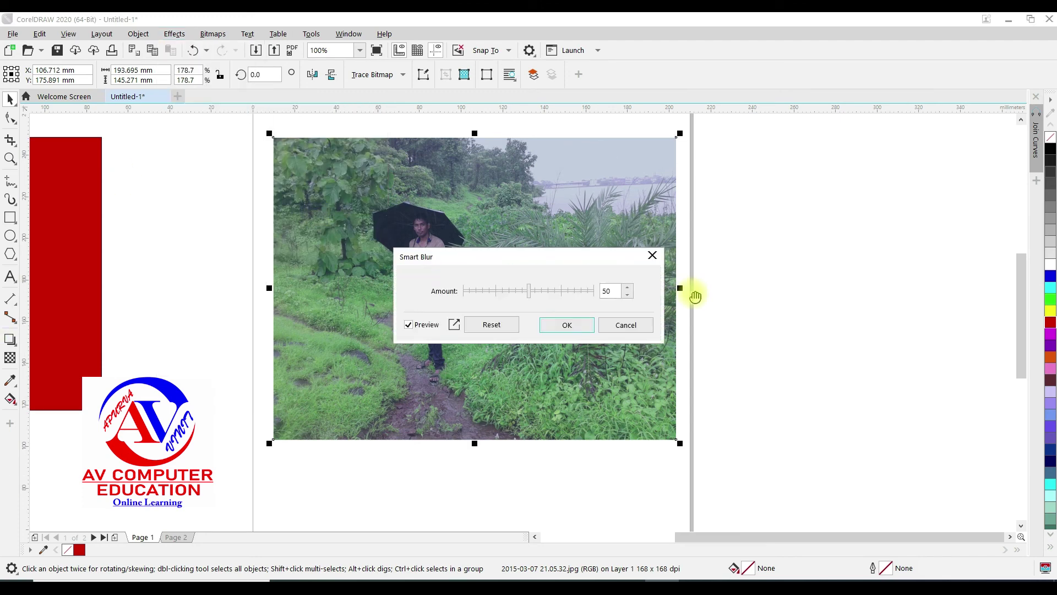
pyautogui.moveTo(545, 256); pyautogui.dragTo(759, 226)
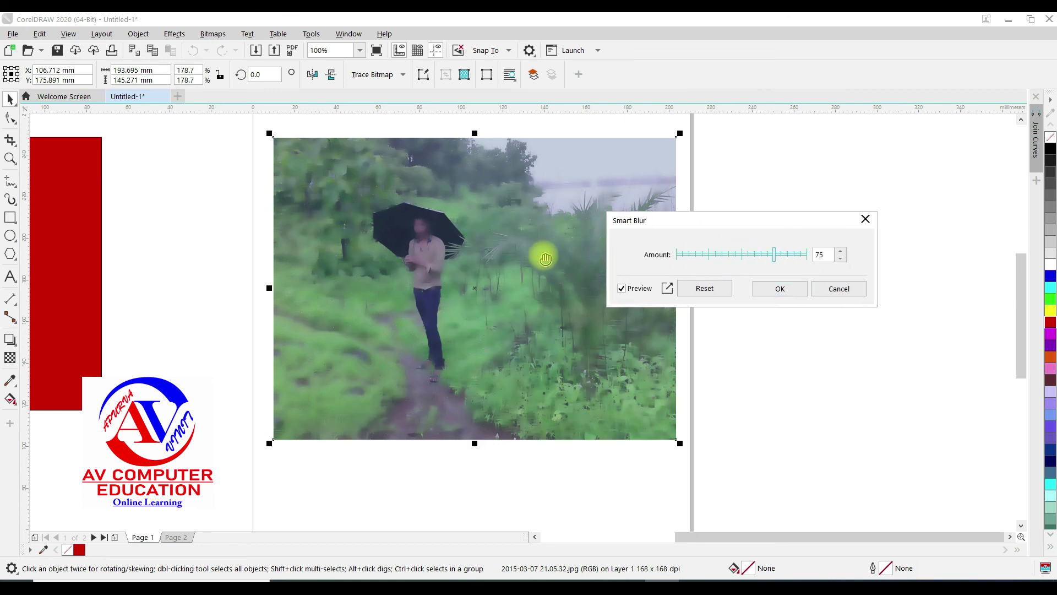
pyautogui.moveTo(777, 258); pyautogui.dragTo(755, 262)
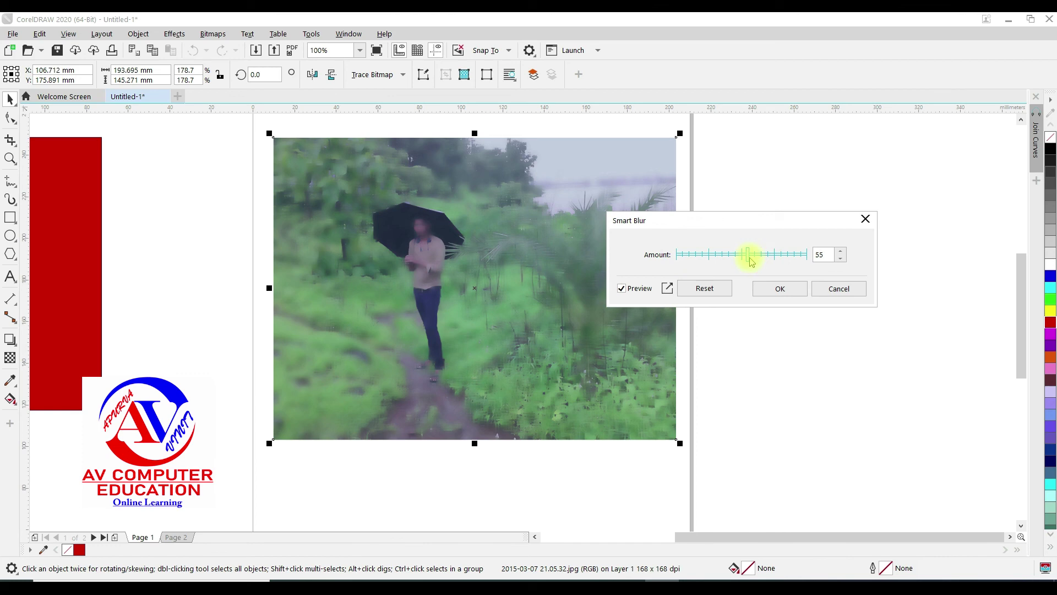
pyautogui.click(862, 292)
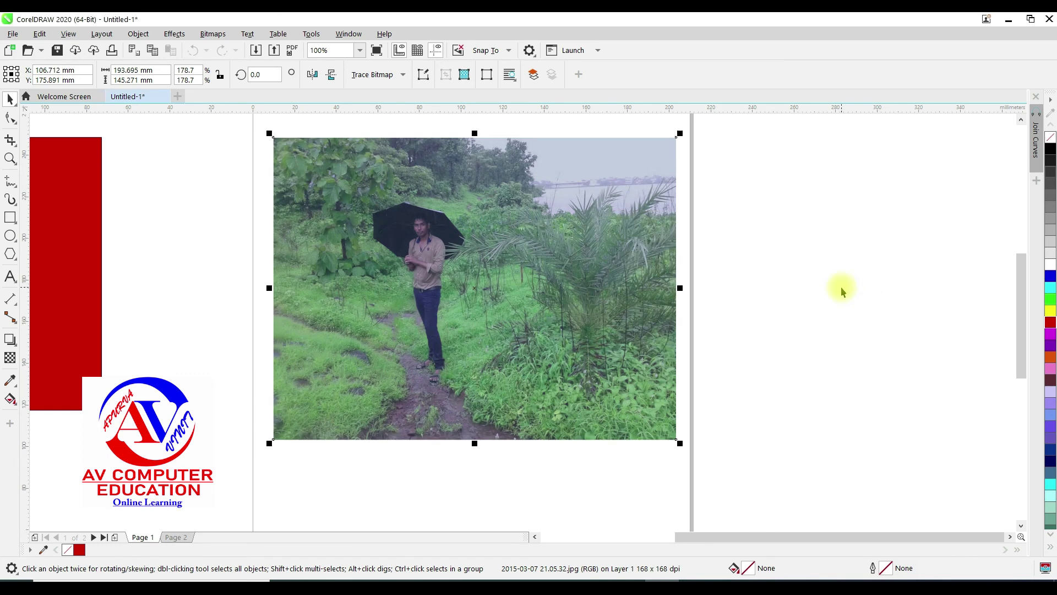
# Open the Effects menu to show the Blur submenu for the photo.
pyautogui.click(174, 33)
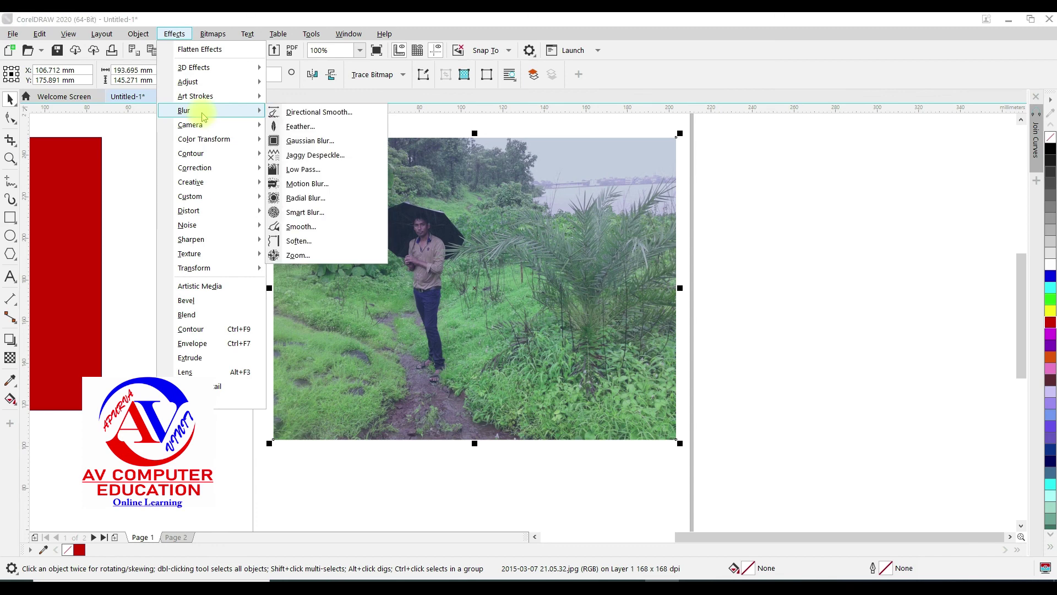